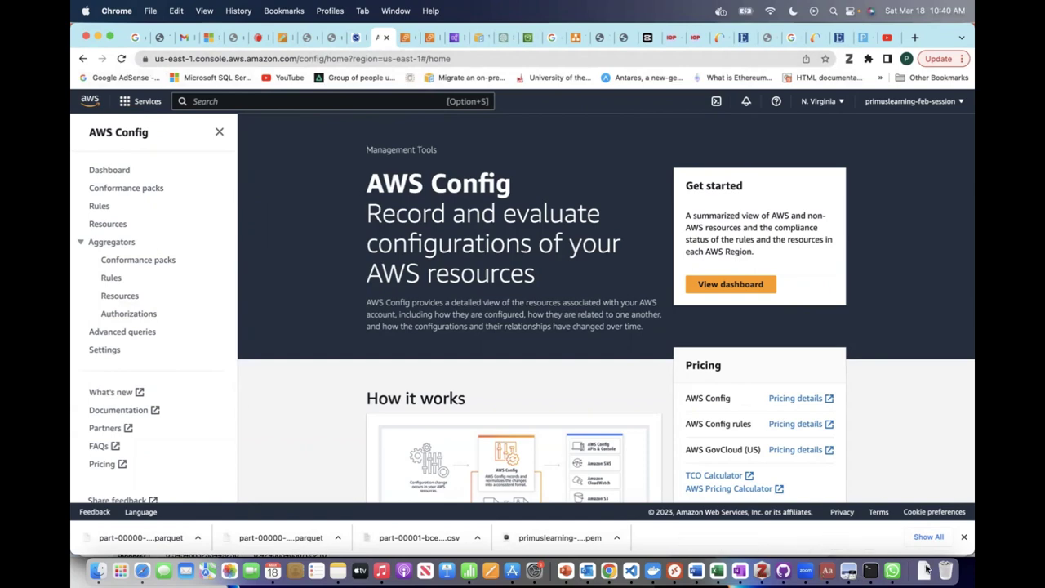
Dismiss the downloads bar, open the AWS Config dashboard and review its compliance status, metrics and resource inventory
{"action": "left_click", "coordinate": [964, 537]}
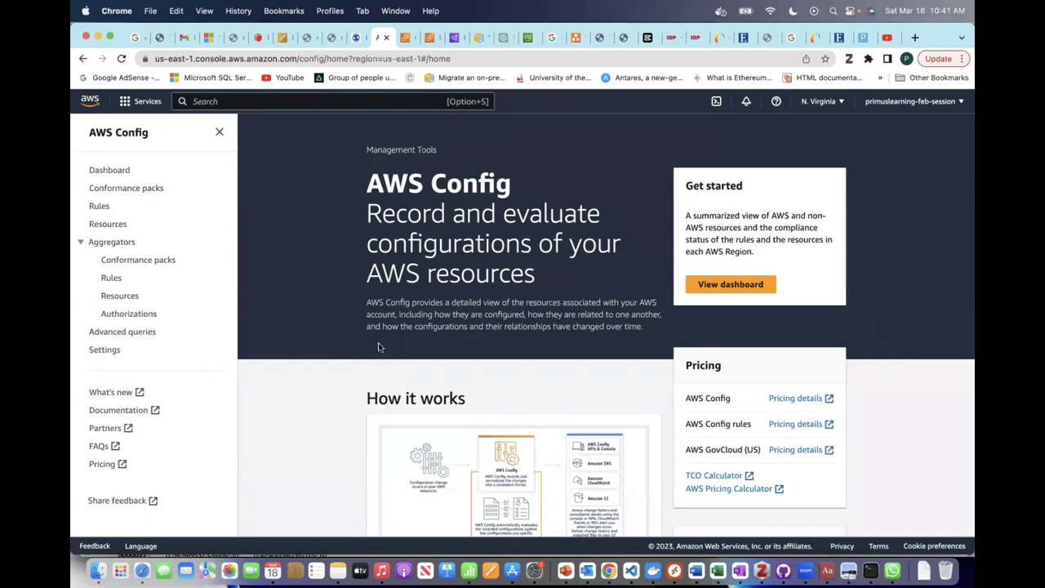
{"action": "left_click", "coordinate": [110, 170]}
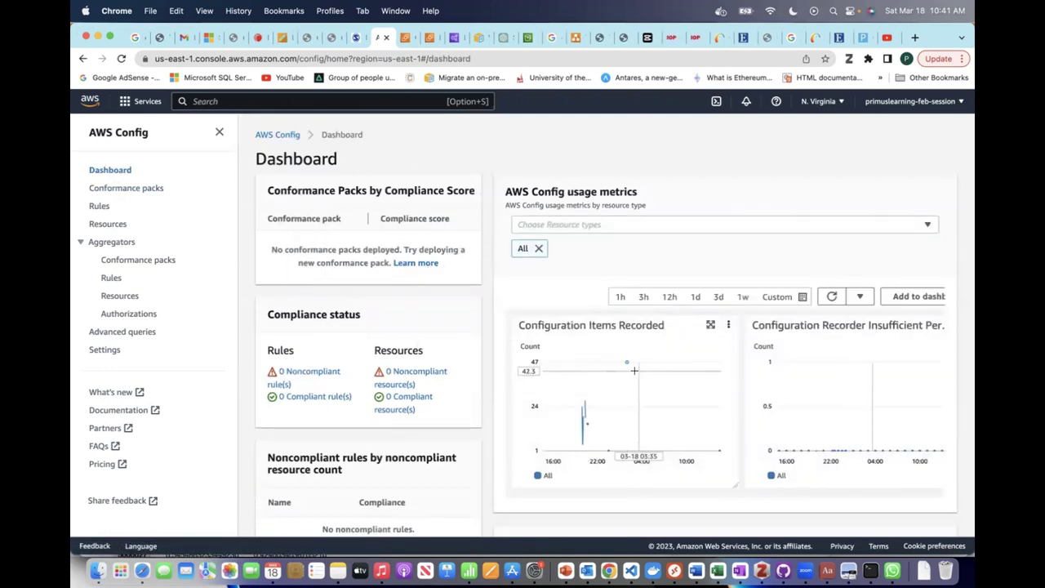
{"action": "scroll", "coordinate": [486, 370], "scroll_direction": "down", "scroll_amount": 1}
{"action": "scroll", "coordinate": [469, 338], "scroll_direction": "down", "scroll_amount": 5}
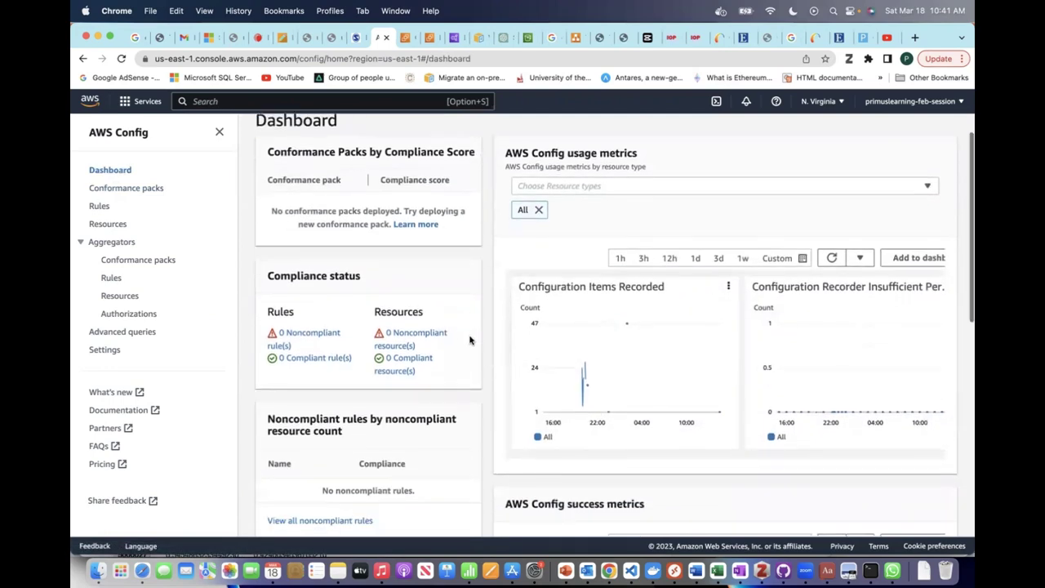
{"action": "scroll", "coordinate": [469, 352], "scroll_direction": "down", "scroll_amount": 3}
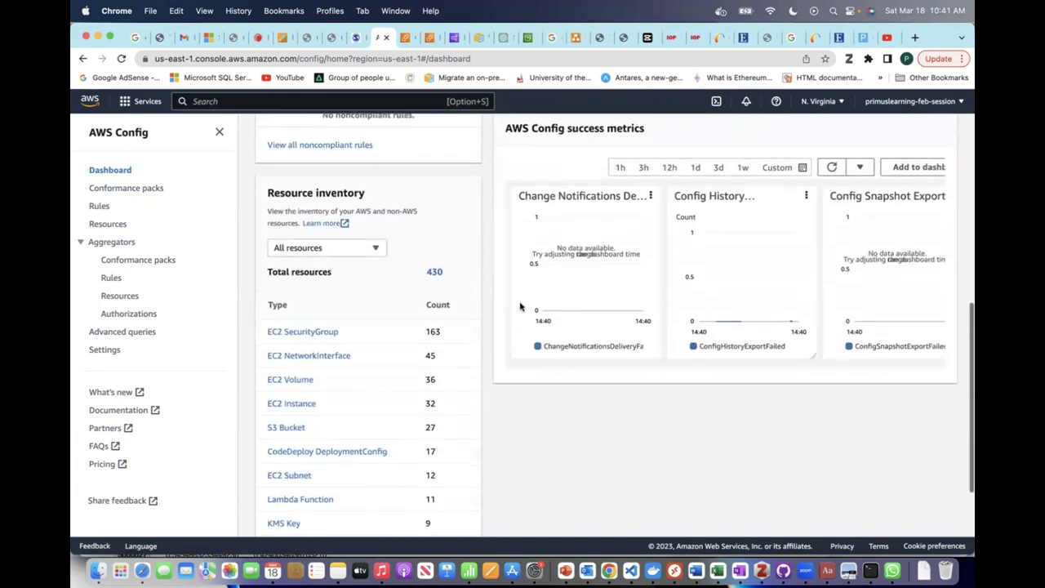
{"action": "scroll", "coordinate": [387, 335], "scroll_direction": "down", "scroll_amount": 2}
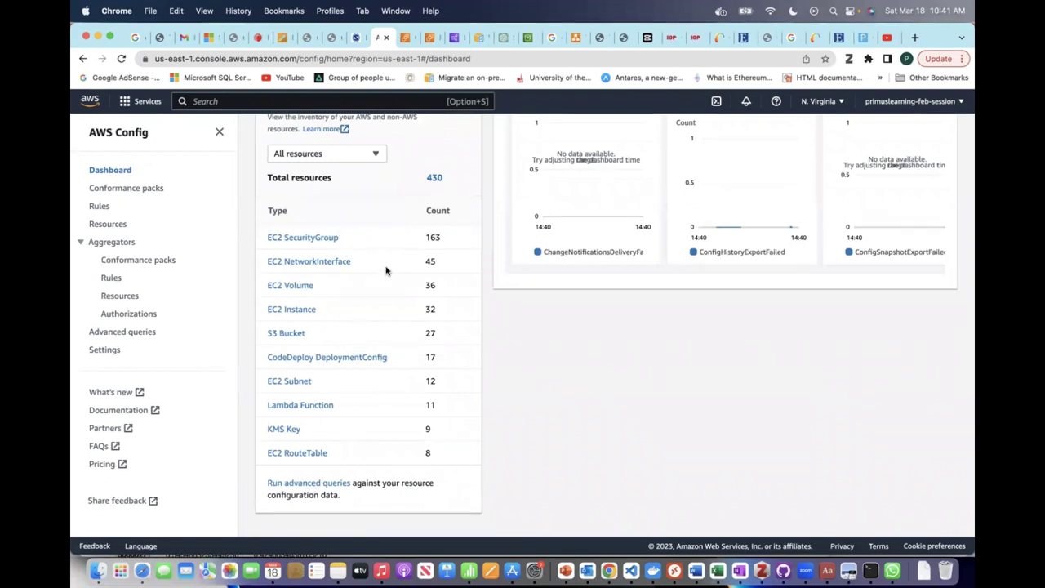
{"action": "scroll", "coordinate": [373, 357], "scroll_direction": "up", "scroll_amount": 1}
{"action": "scroll", "coordinate": [366, 347], "scroll_direction": "down", "scroll_amount": 1}
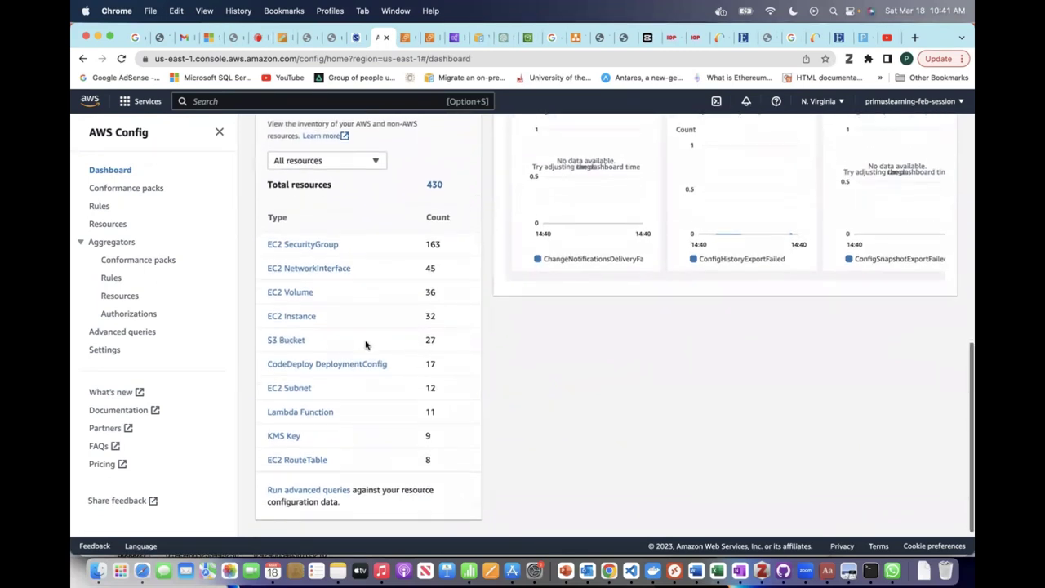
Look through the account's conformance packs, rules and resource inventory, with the inventory covering all resource categories
{"action": "left_click", "coordinate": [121, 194]}
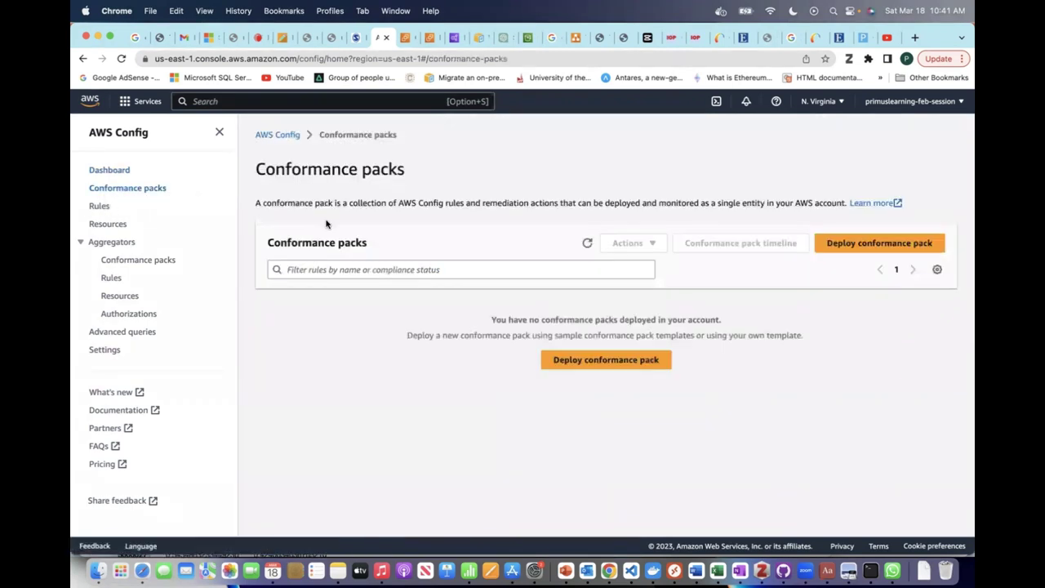
{"action": "left_click", "coordinate": [98, 207]}
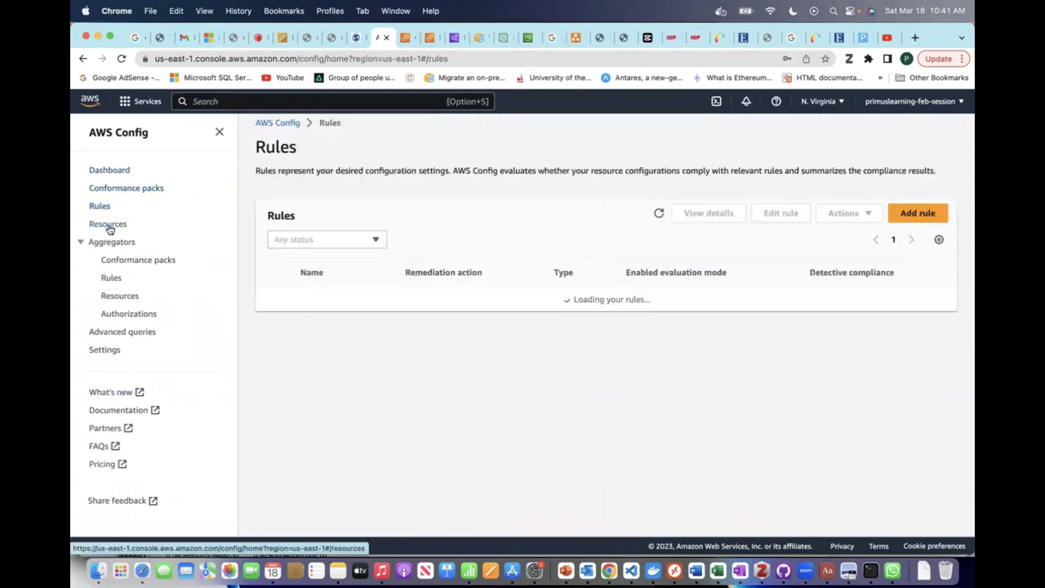
{"action": "left_click", "coordinate": [109, 225]}
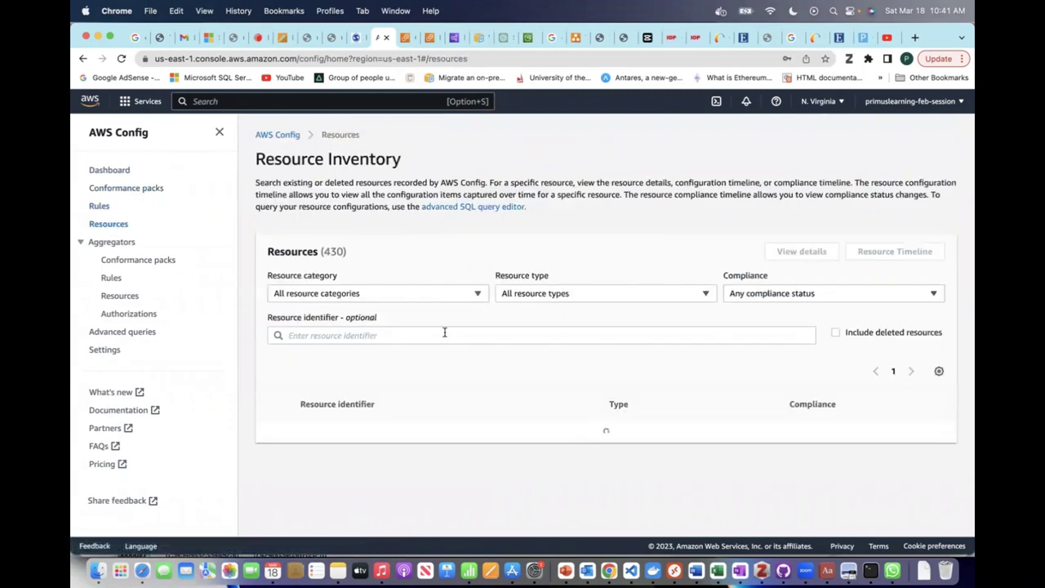
{"action": "left_click", "coordinate": [410, 295]}
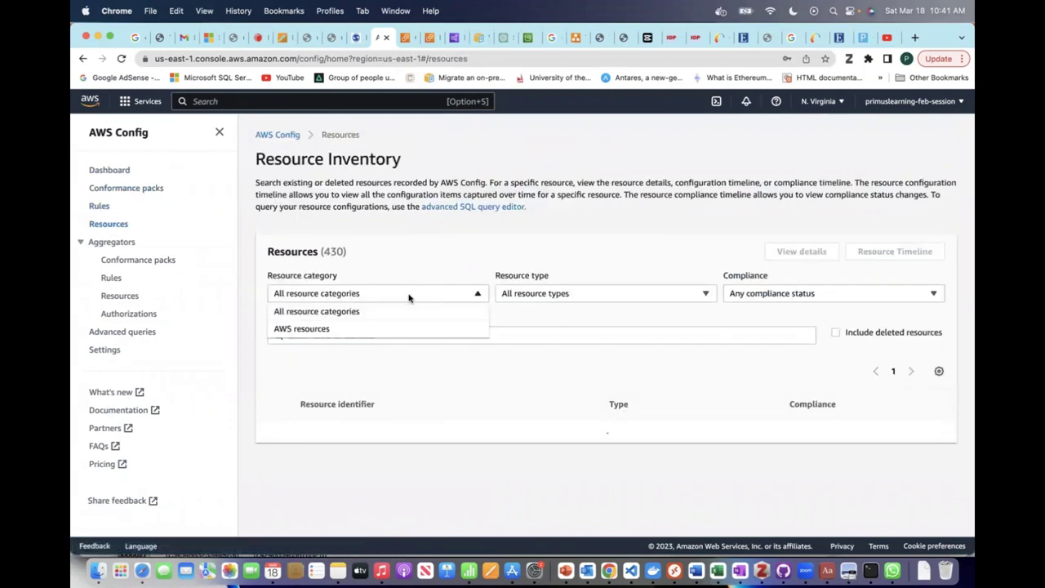
{"action": "left_click", "coordinate": [374, 312]}
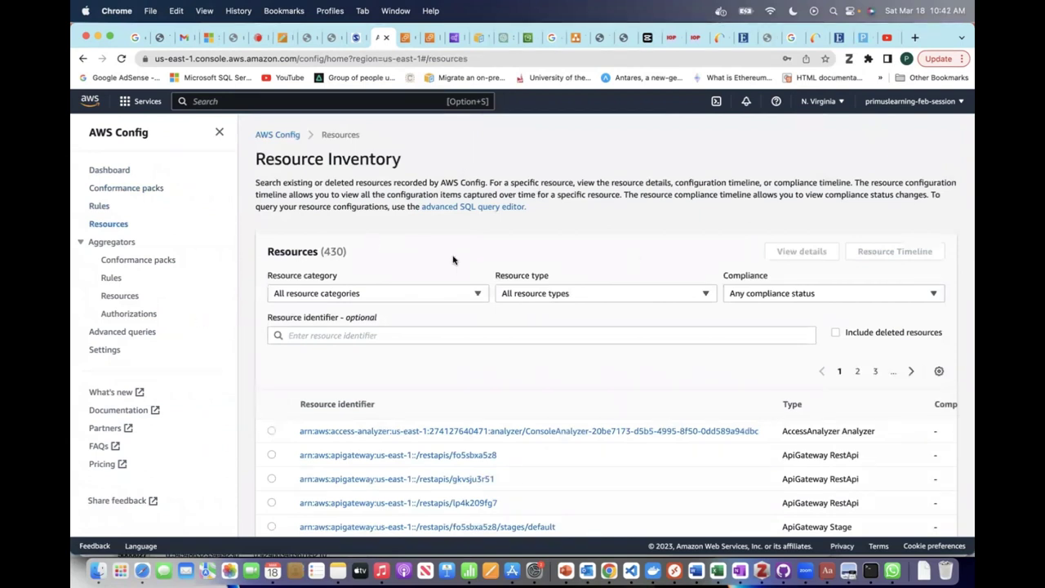
Open the advanced queries and review the sample queries with their descriptions
{"action": "left_click", "coordinate": [103, 335]}
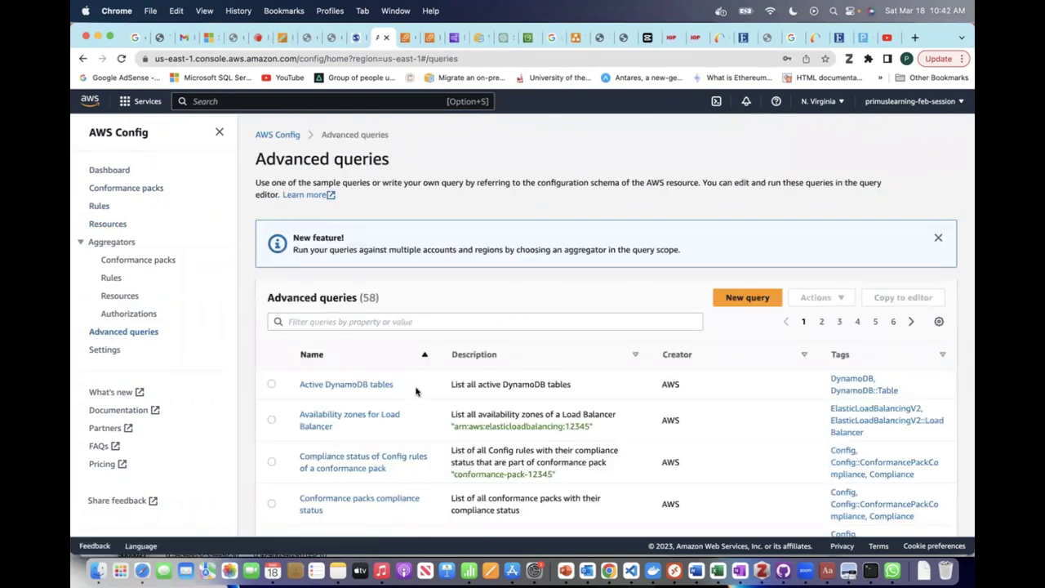
{"action": "scroll", "coordinate": [608, 410], "scroll_direction": "down", "scroll_amount": 1}
{"action": "scroll", "coordinate": [613, 410], "scroll_direction": "down", "scroll_amount": 5}
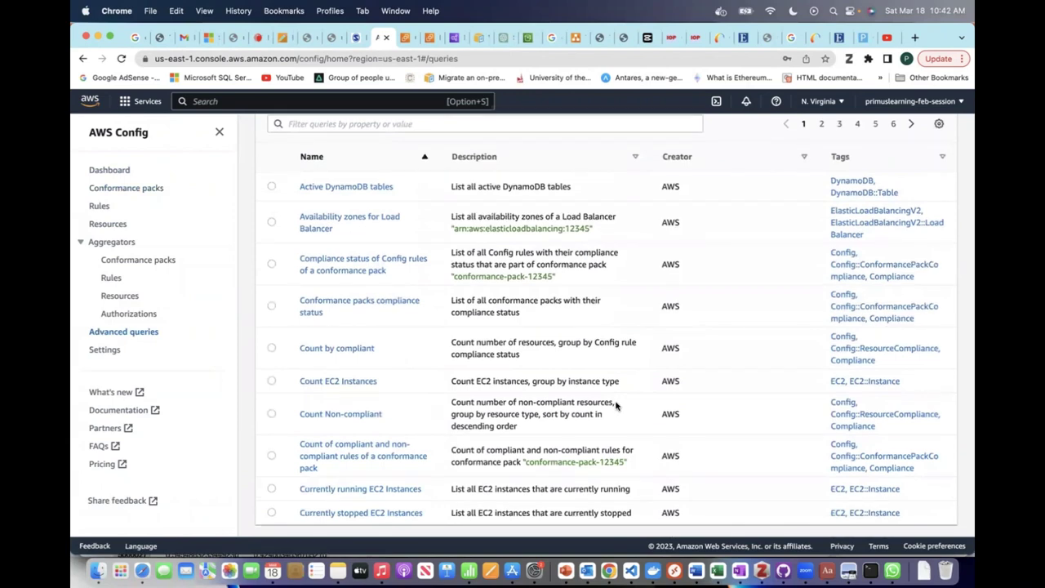
{"action": "scroll", "coordinate": [608, 373], "scroll_direction": "down", "scroll_amount": 1}
{"action": "scroll", "coordinate": [494, 267], "scroll_direction": "up", "scroll_amount": 5}
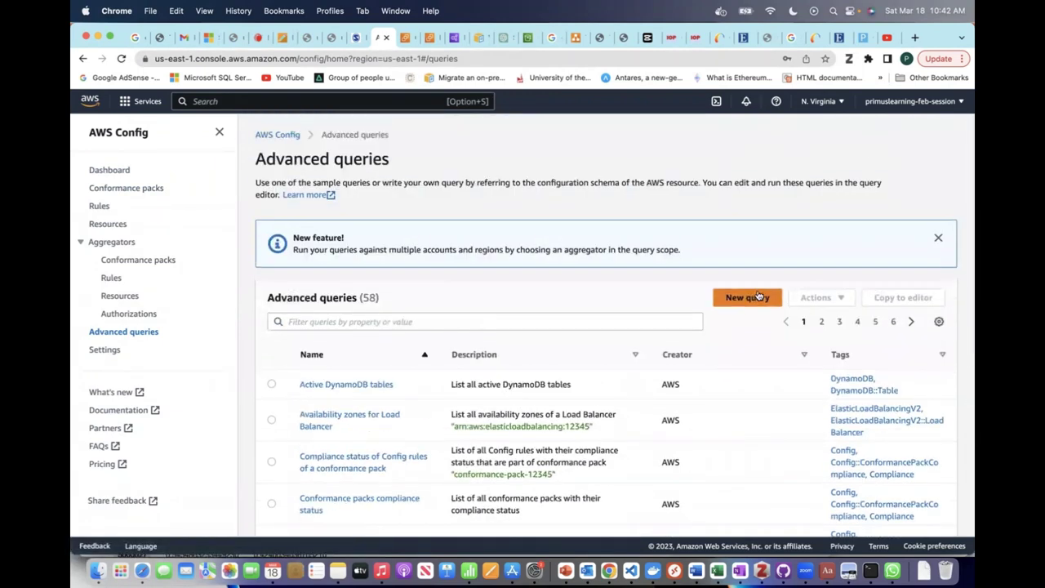
Create and run a new query selecting resourceName, resourceId, resourceCreationTime, resourceType and resource.configuration.value
{"action": "left_click", "coordinate": [750, 296]}
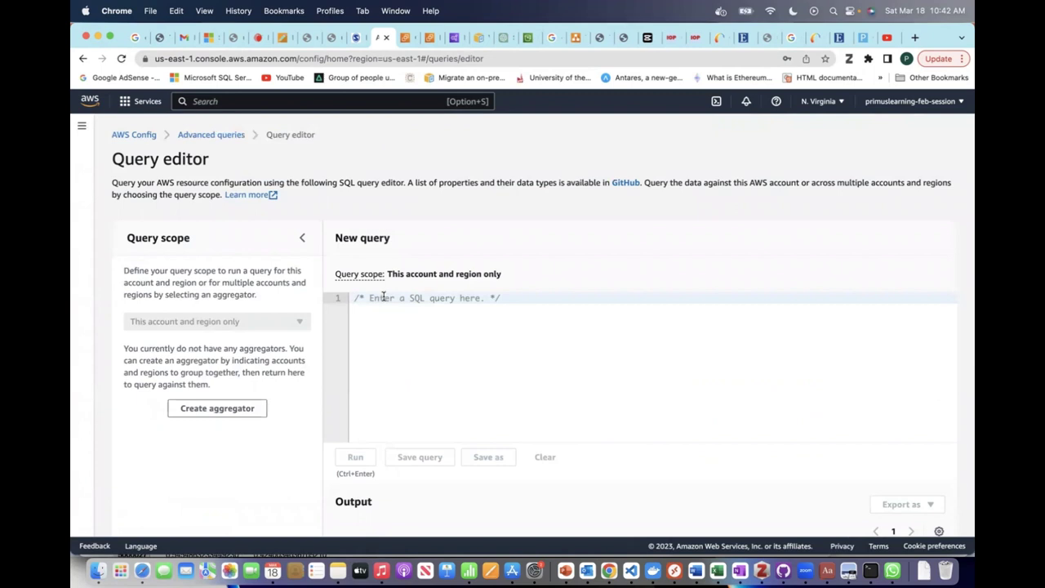
{"action": "type", "text": "SELECT   resourceName,   resourceId,   resourceCreationTime,   resourceType,   resource.configuration.value"}
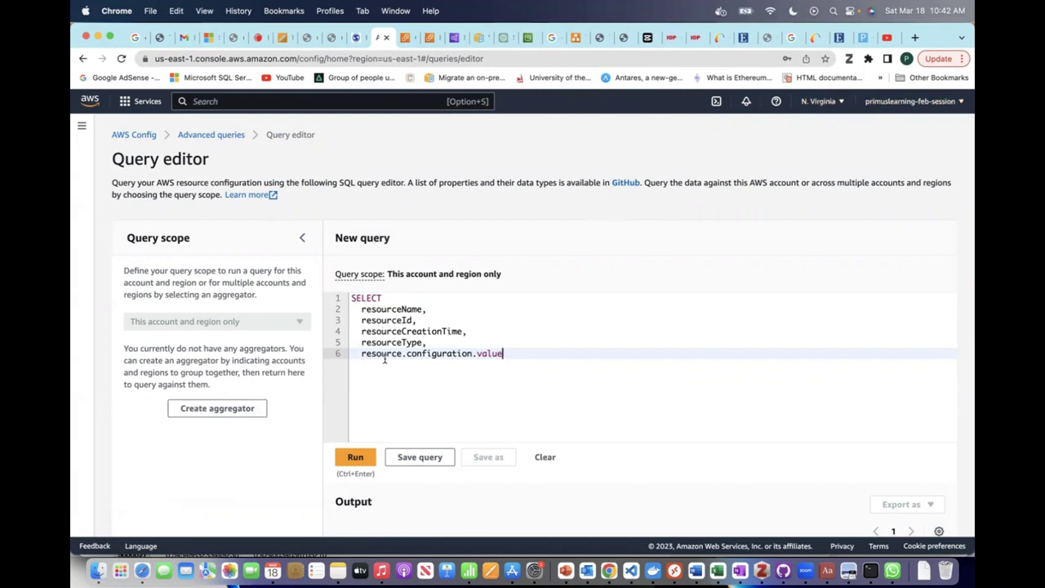
{"action": "left_click_drag", "start_coordinate": [430, 311], "coordinate": [358, 310]}
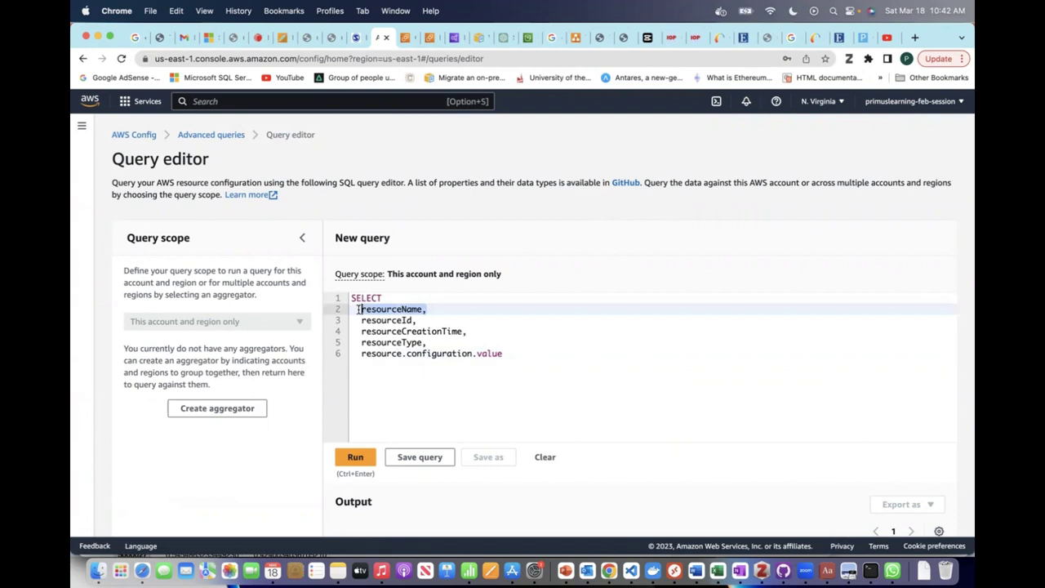
{"action": "left_click_drag", "start_coordinate": [420, 321], "coordinate": [356, 321]}
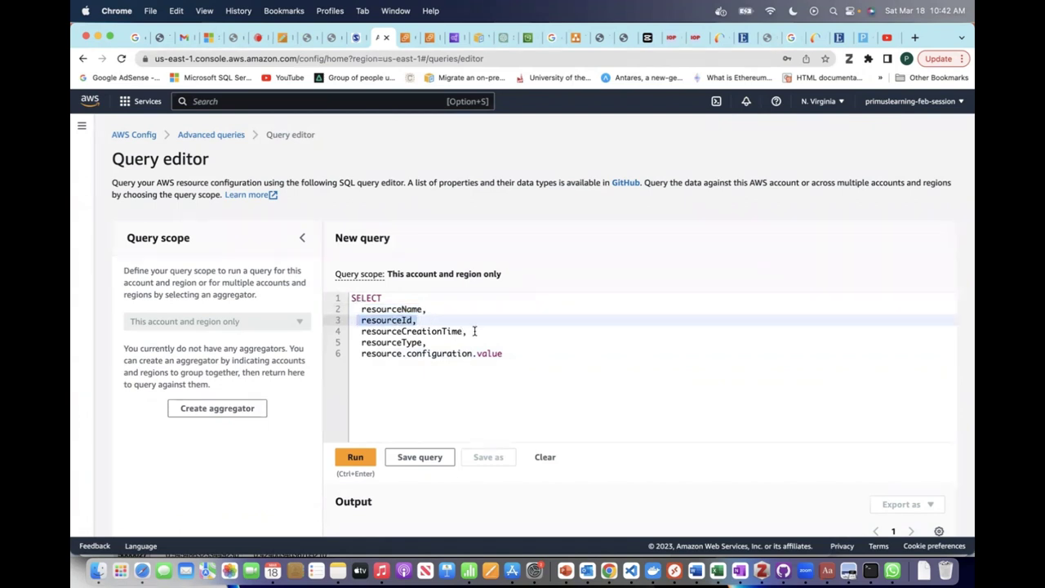
{"action": "left_click_drag", "start_coordinate": [474, 331], "coordinate": [370, 321]}
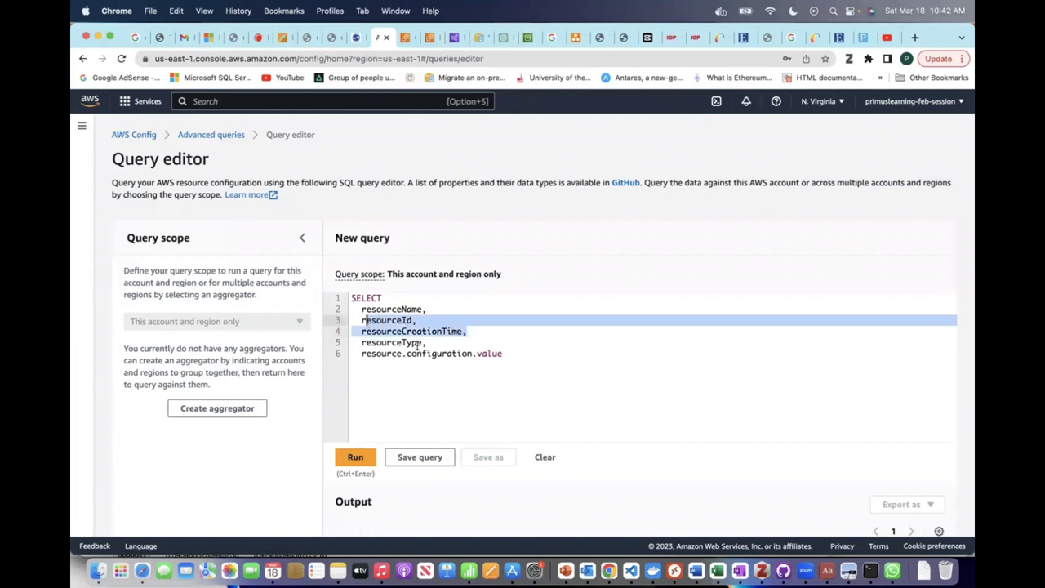
{"action": "left_click_drag", "start_coordinate": [427, 342], "coordinate": [370, 343]}
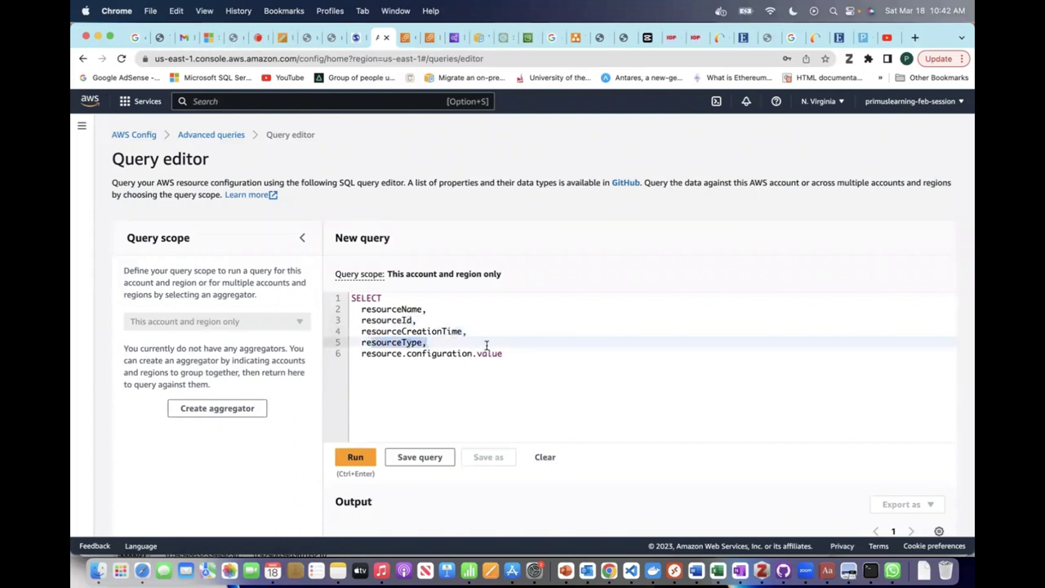
{"action": "left_click_drag", "start_coordinate": [510, 353], "coordinate": [351, 309]}
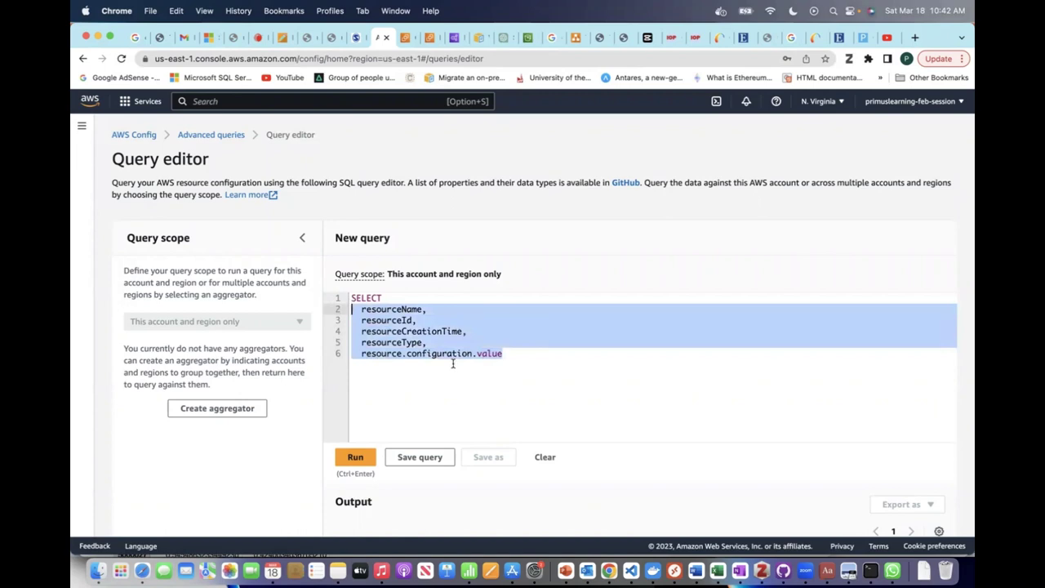
{"action": "left_click", "coordinate": [531, 353]}
{"action": "left_click", "coordinate": [355, 458]}
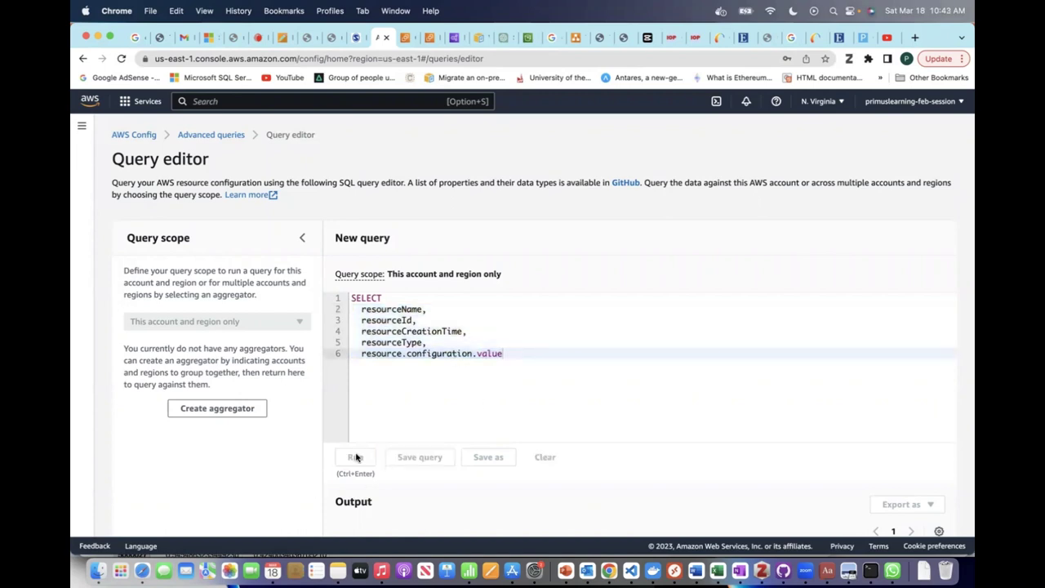
Examine the query output, including the resource types, on result pages 1 through 4
{"action": "scroll", "coordinate": [541, 404], "scroll_direction": "down", "scroll_amount": 5}
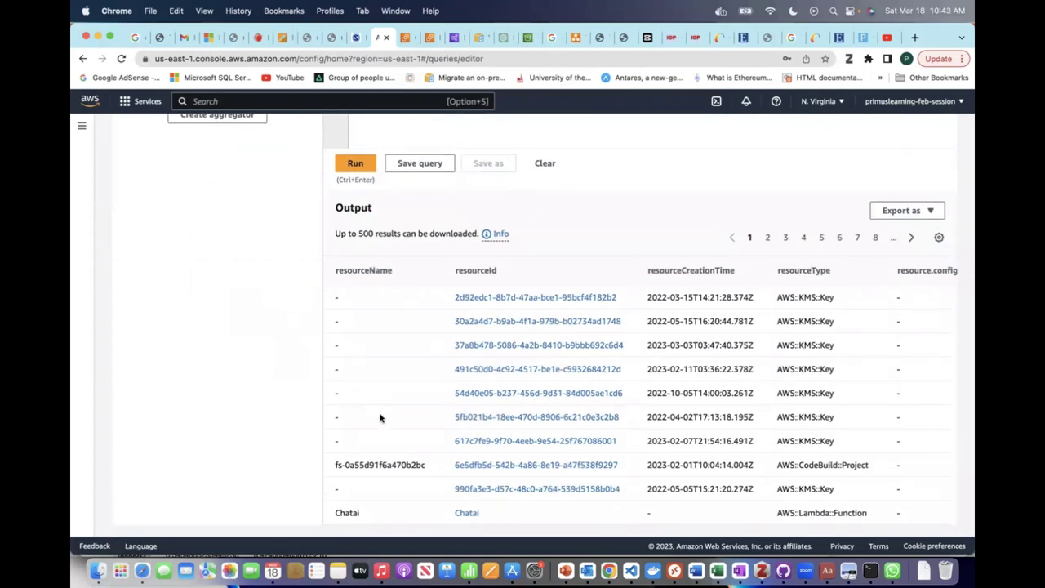
{"action": "scroll", "coordinate": [381, 415], "scroll_direction": "up", "scroll_amount": 3}
{"action": "scroll", "coordinate": [381, 415], "scroll_direction": "down", "scroll_amount": 3}
{"action": "left_click_drag", "start_coordinate": [777, 295], "coordinate": [809, 418]}
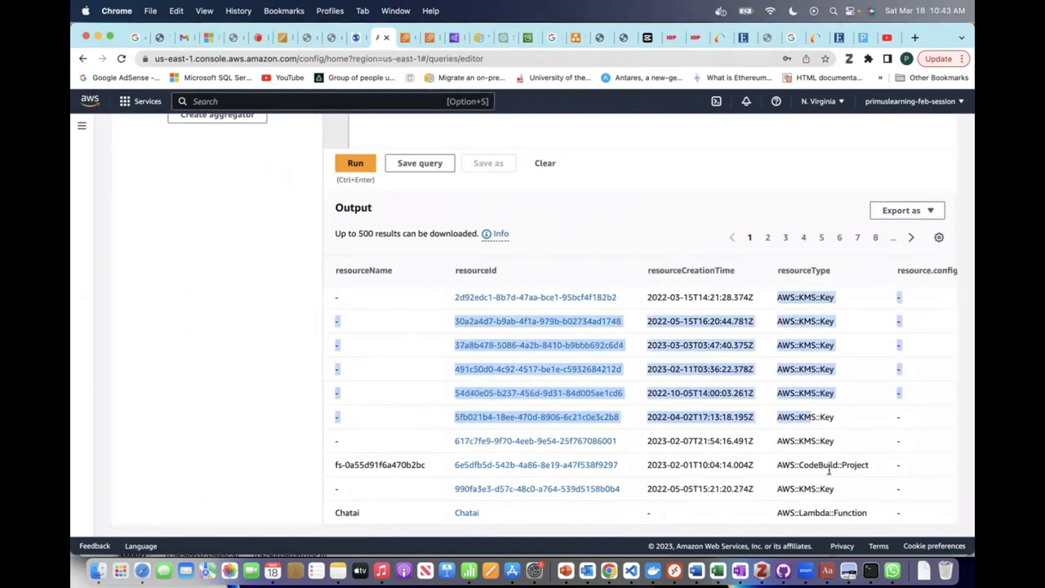
{"action": "scroll", "coordinate": [768, 452], "scroll_direction": "up", "scroll_amount": 5}
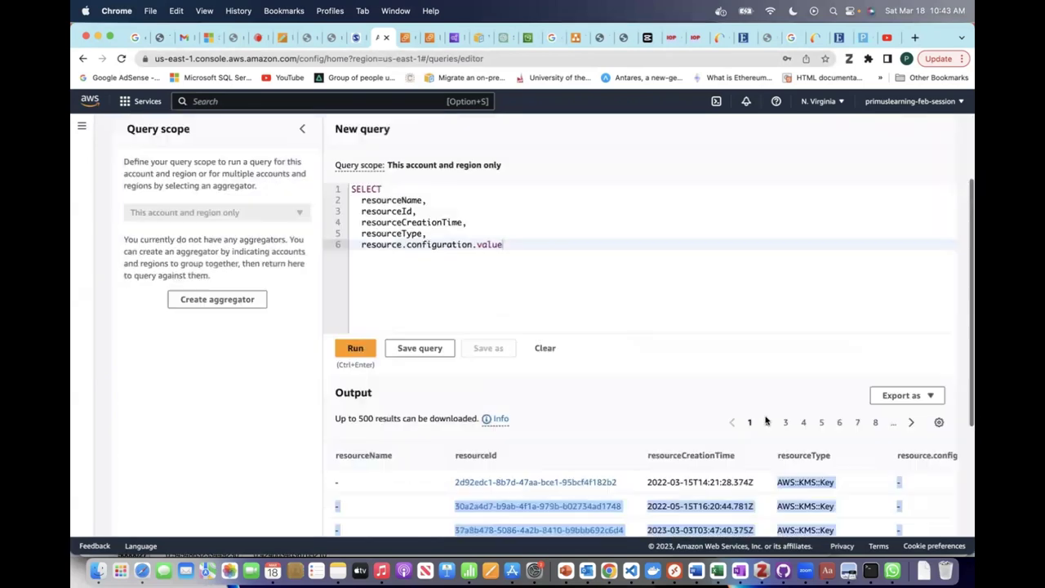
{"action": "scroll", "coordinate": [903, 296], "scroll_direction": "down", "scroll_amount": 5}
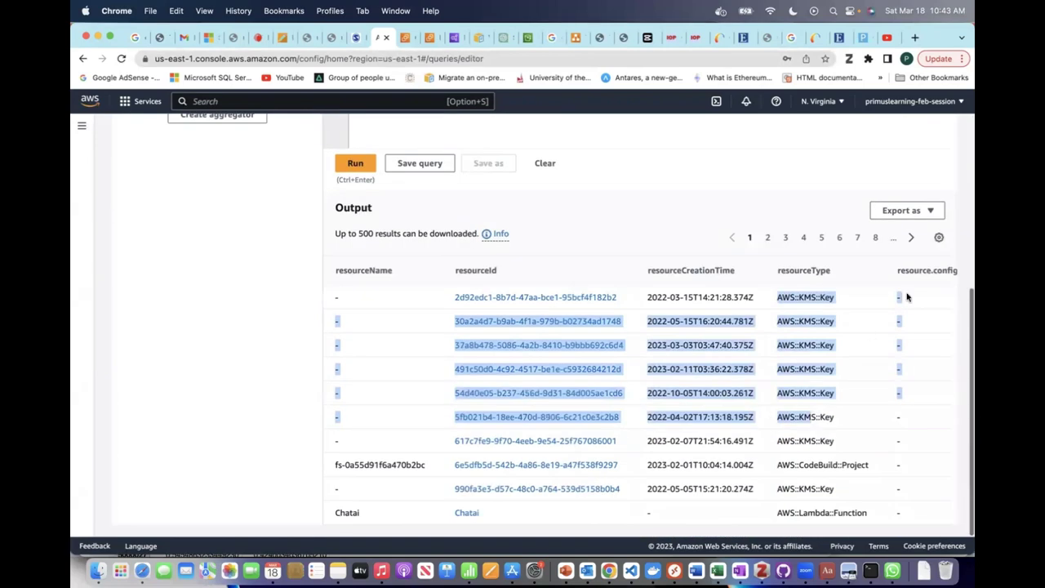
{"action": "left_click", "coordinate": [769, 241]}
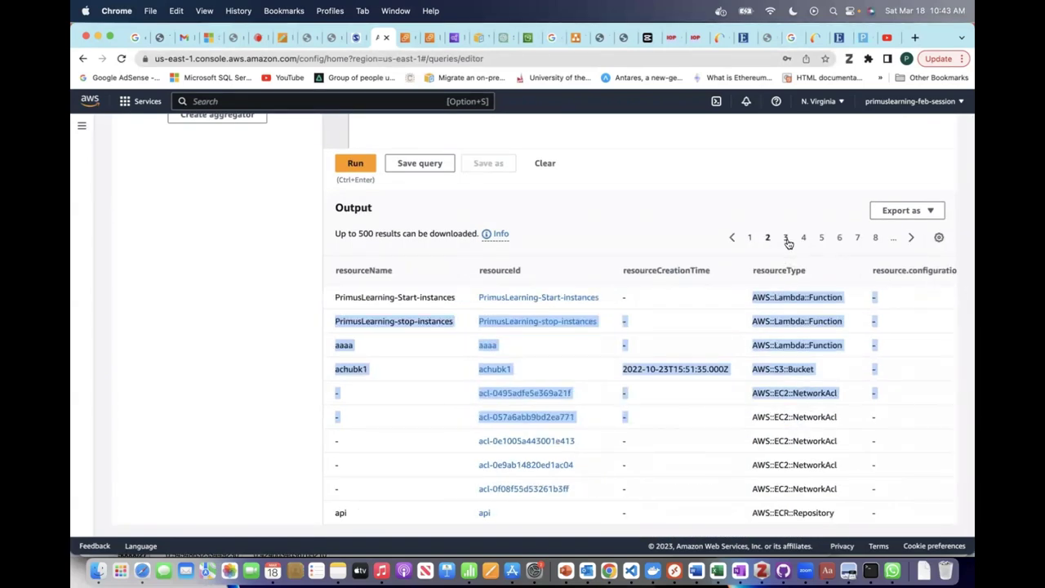
{"action": "left_click", "coordinate": [787, 241]}
{"action": "left_click", "coordinate": [805, 240]}
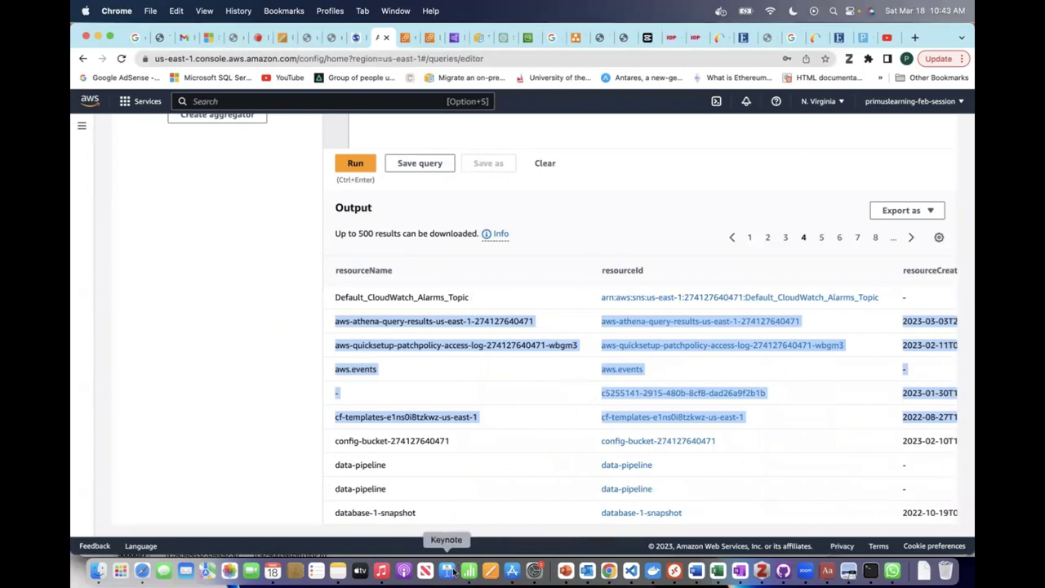
Switch to Notes and copy the SQL under "Count EC2 Instances" in the SELECT note
{"action": "left_click", "coordinate": [337, 571]}
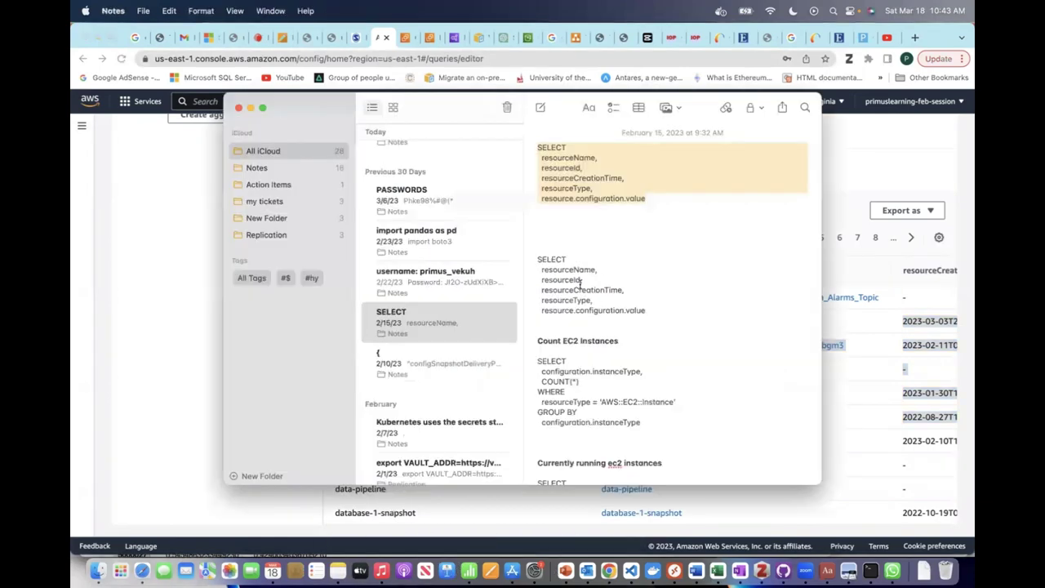
{"action": "scroll", "coordinate": [586, 326], "scroll_direction": "down", "scroll_amount": 2}
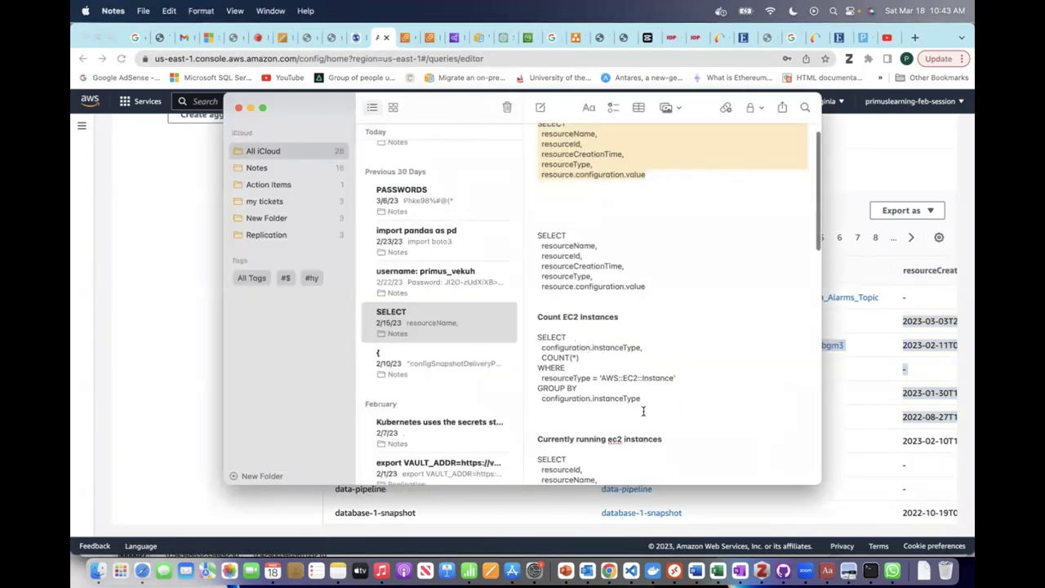
{"action": "left_click_drag", "start_coordinate": [642, 401], "coordinate": [537, 332]}
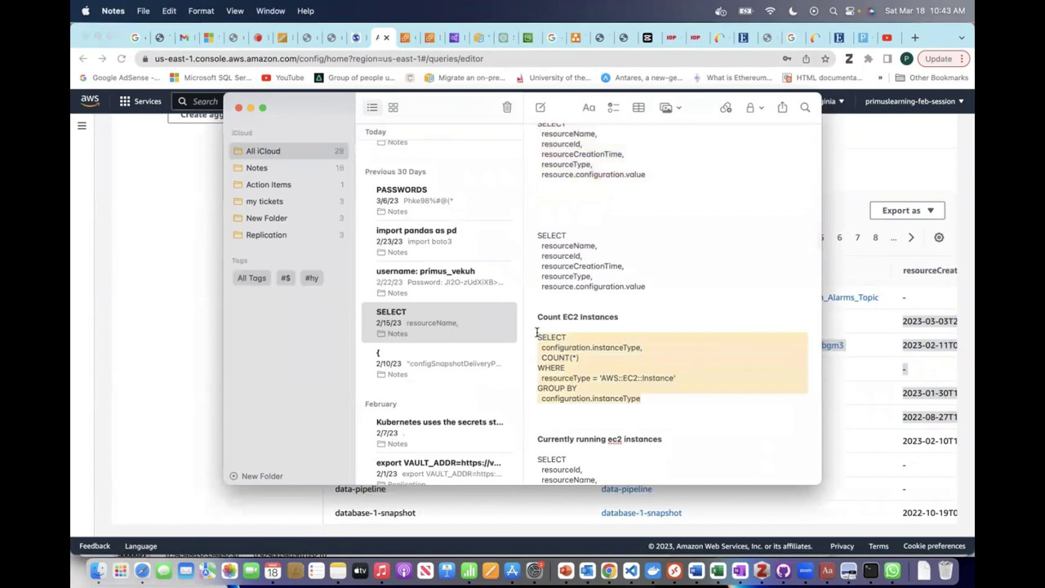
{"action": "key", "text": "super+c"}
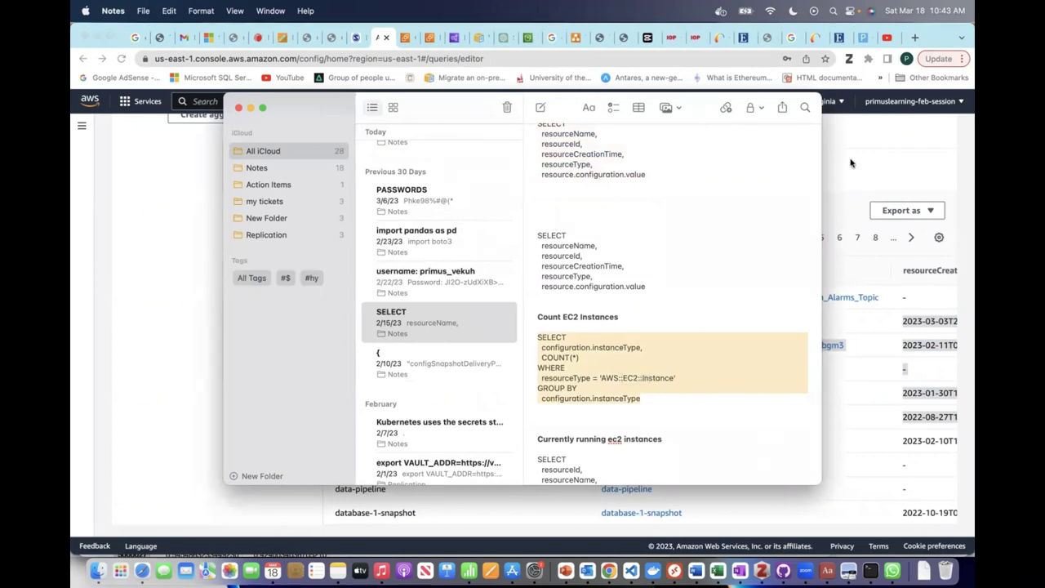
Switch back to Chrome and replace the query in the editor with the copied query counting EC2 instances grouped by configuration.instanceType
{"action": "left_click", "coordinate": [849, 163]}
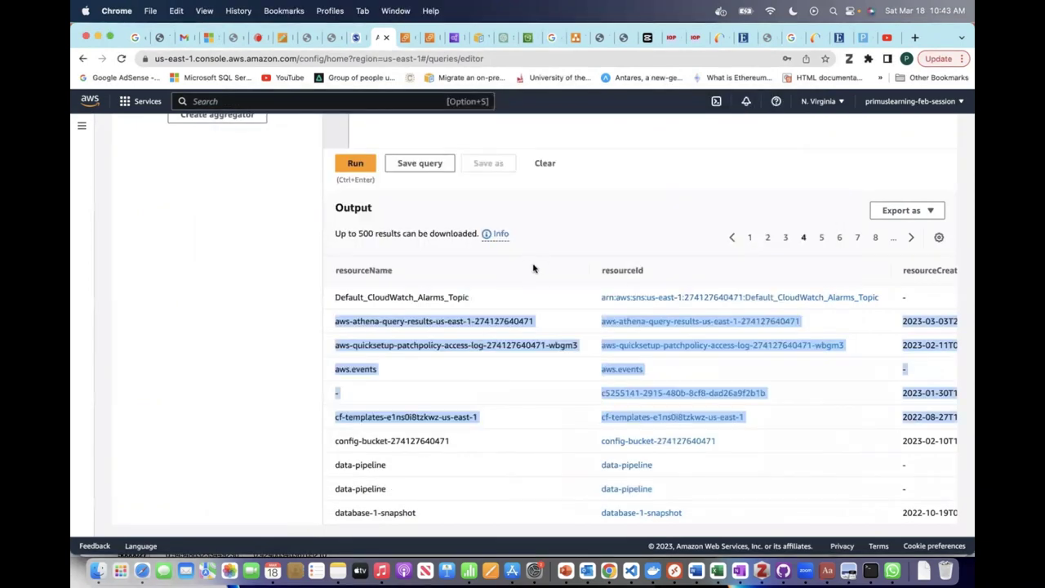
{"action": "scroll", "coordinate": [690, 205], "scroll_direction": "up", "scroll_amount": 5}
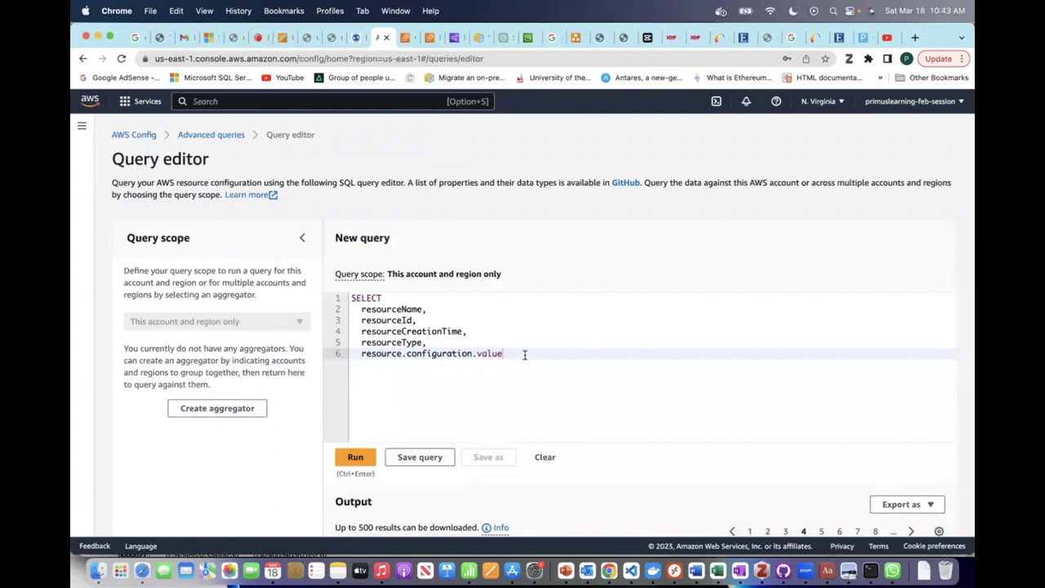
{"action": "left_click_drag", "start_coordinate": [524, 355], "coordinate": [329, 295]}
{"action": "key", "text": "super+v"}
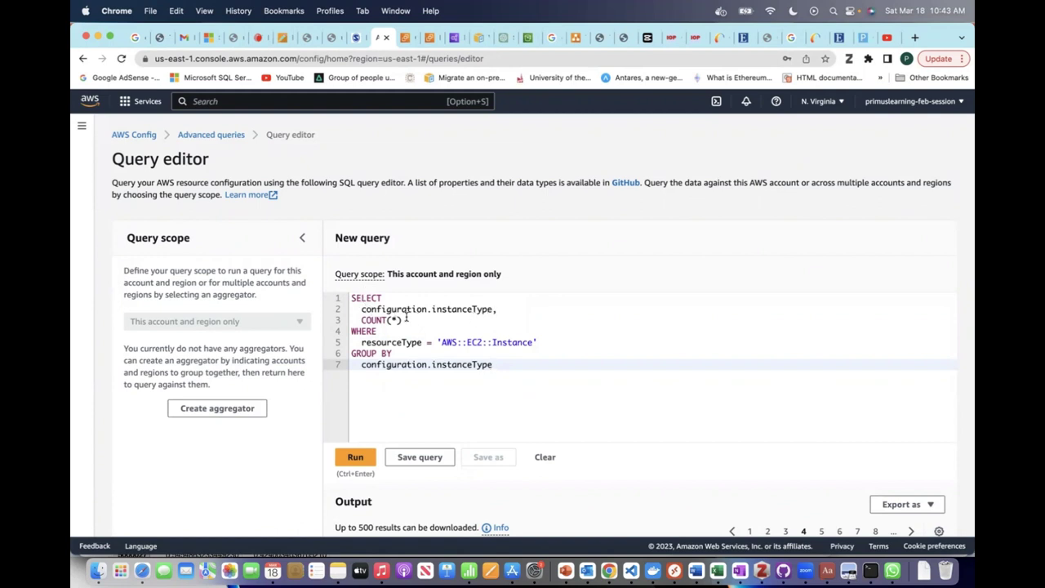
Run the query counting EC2 instances grouped by configuration.instanceType and review the count for each instance type in the output
{"action": "left_click_drag", "start_coordinate": [406, 320], "coordinate": [351, 298]}
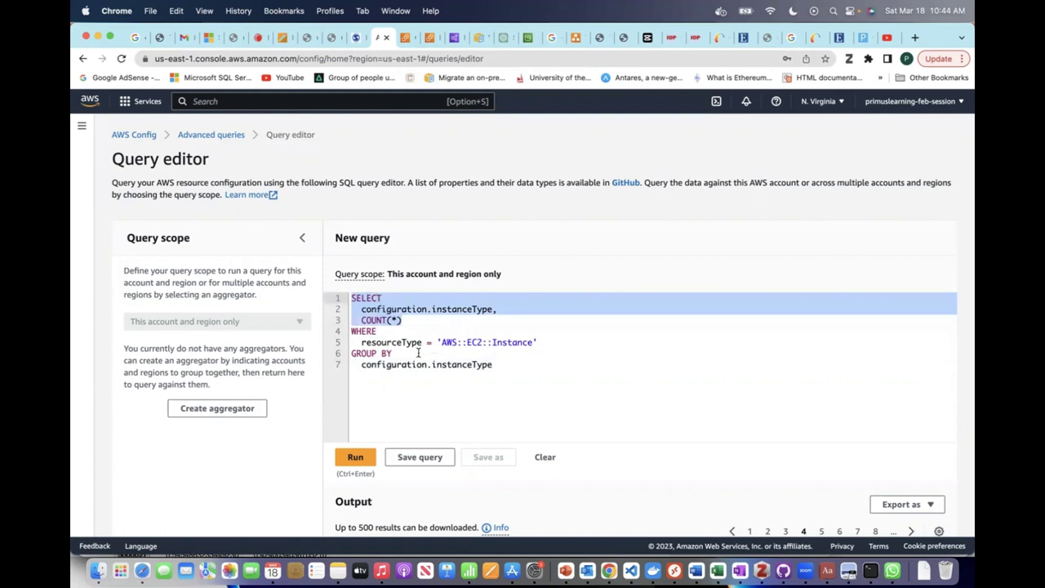
{"action": "left_click_drag", "start_coordinate": [539, 343], "coordinate": [364, 343]}
{"action": "left_click", "coordinate": [506, 365]}
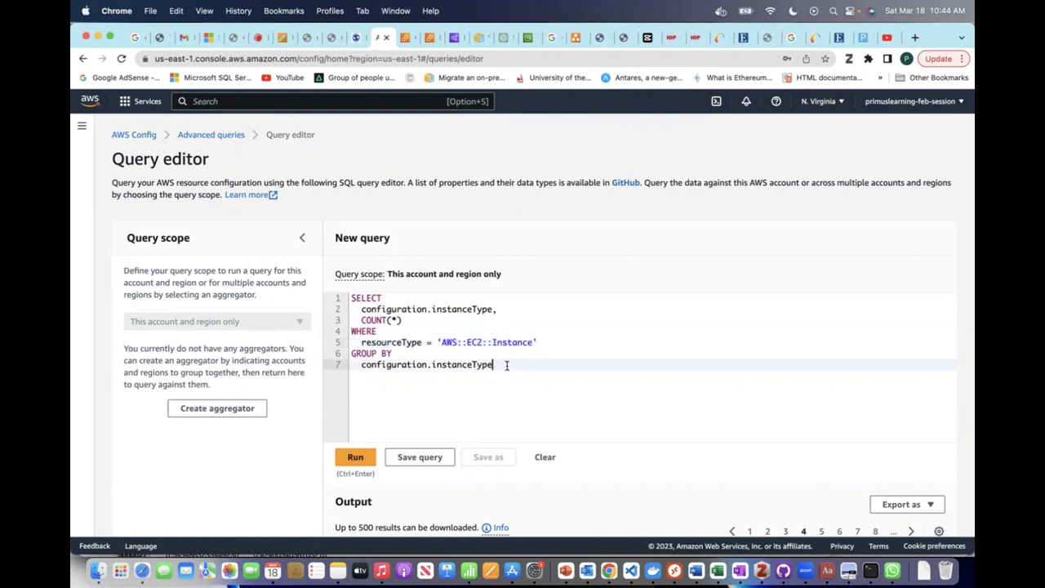
{"action": "left_click_drag", "start_coordinate": [506, 365], "coordinate": [357, 286]}
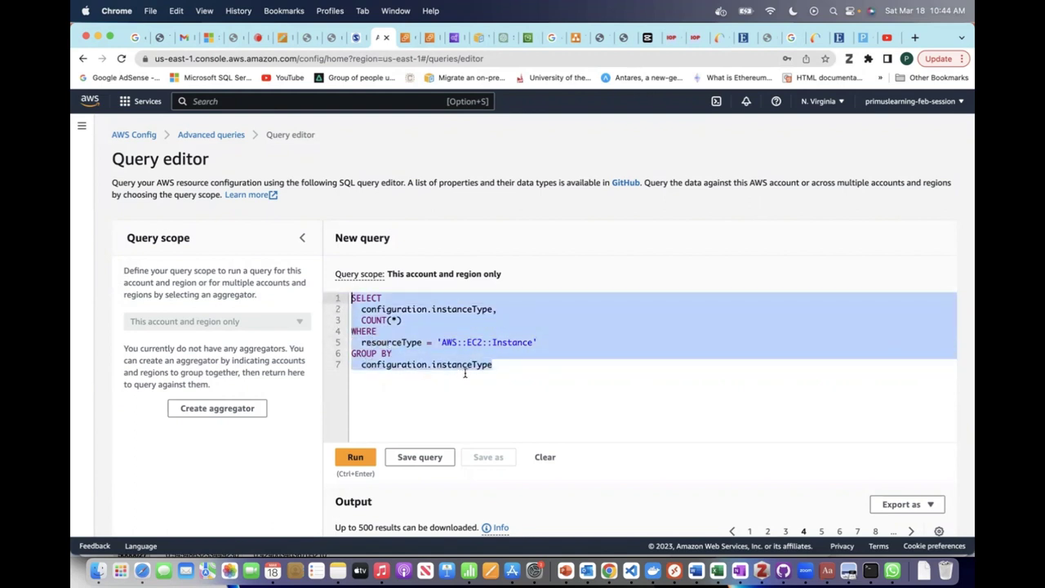
{"action": "key", "text": "ctrl+Return"}
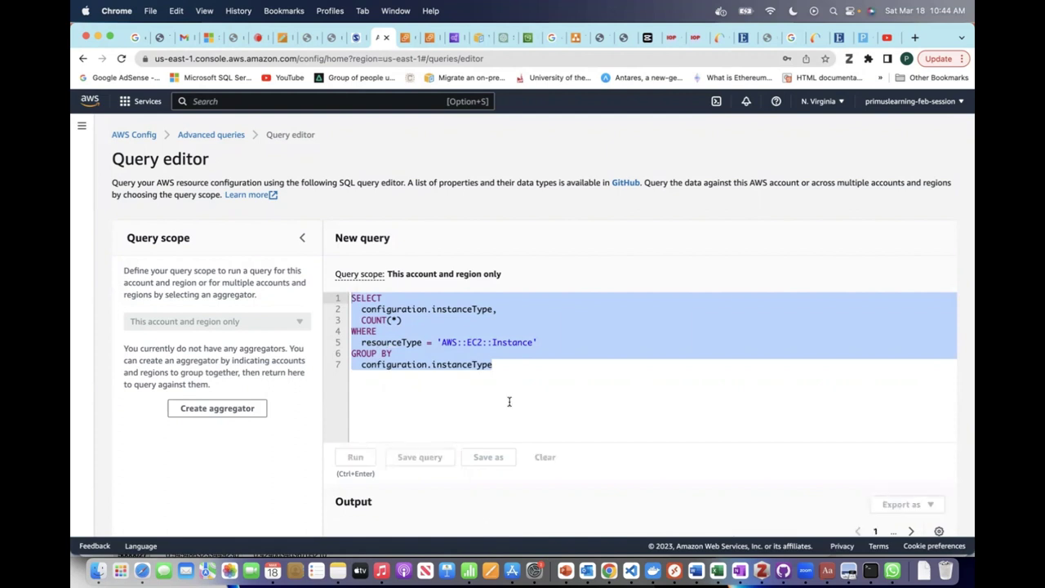
{"action": "scroll", "coordinate": [574, 371], "scroll_direction": "down", "scroll_amount": 4}
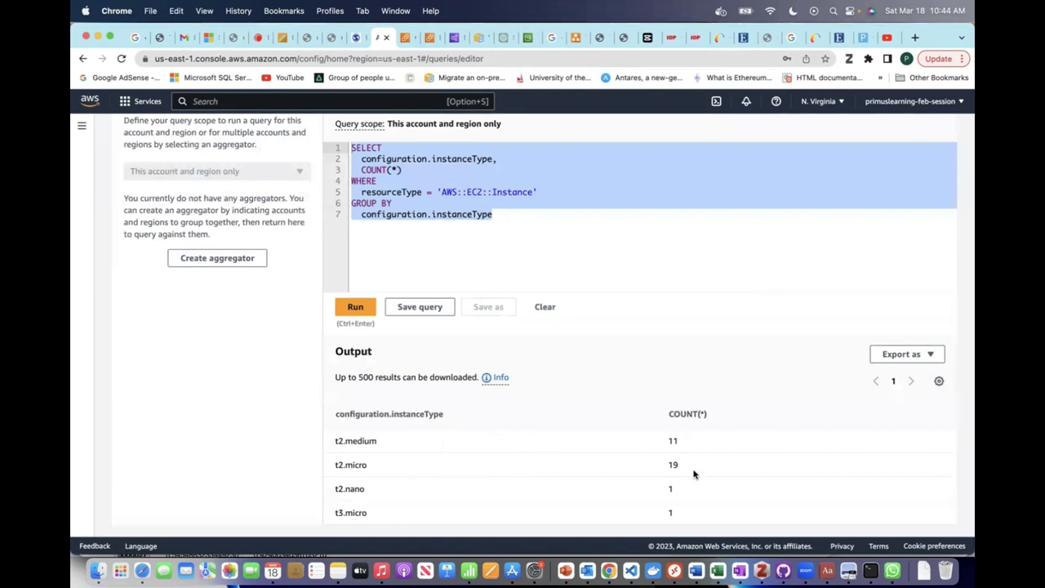
{"action": "left_click_drag", "start_coordinate": [386, 446], "coordinate": [606, 478]}
{"action": "left_click", "coordinate": [371, 464]}
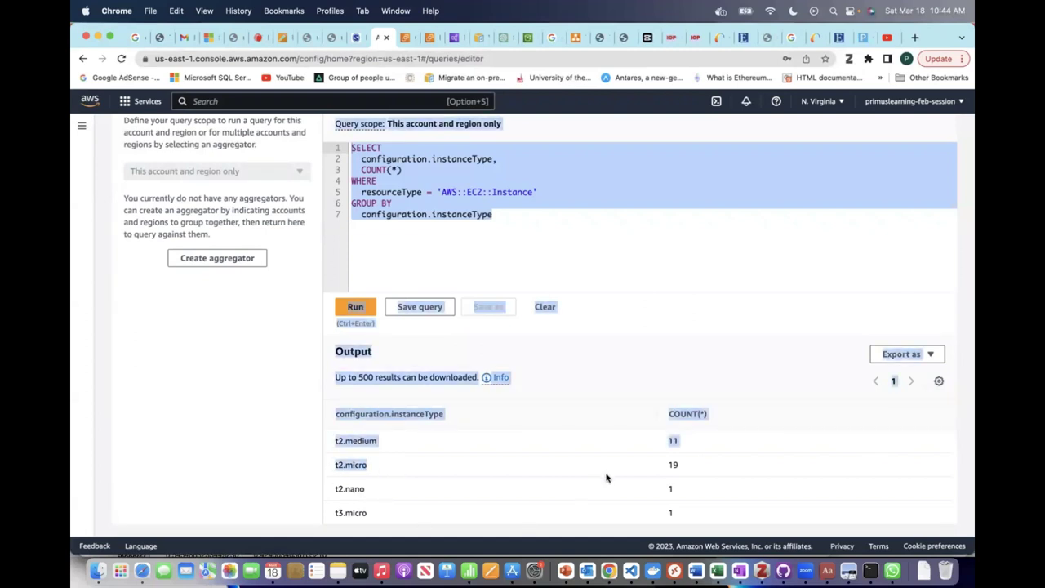
{"action": "left_click", "coordinate": [590, 244]}
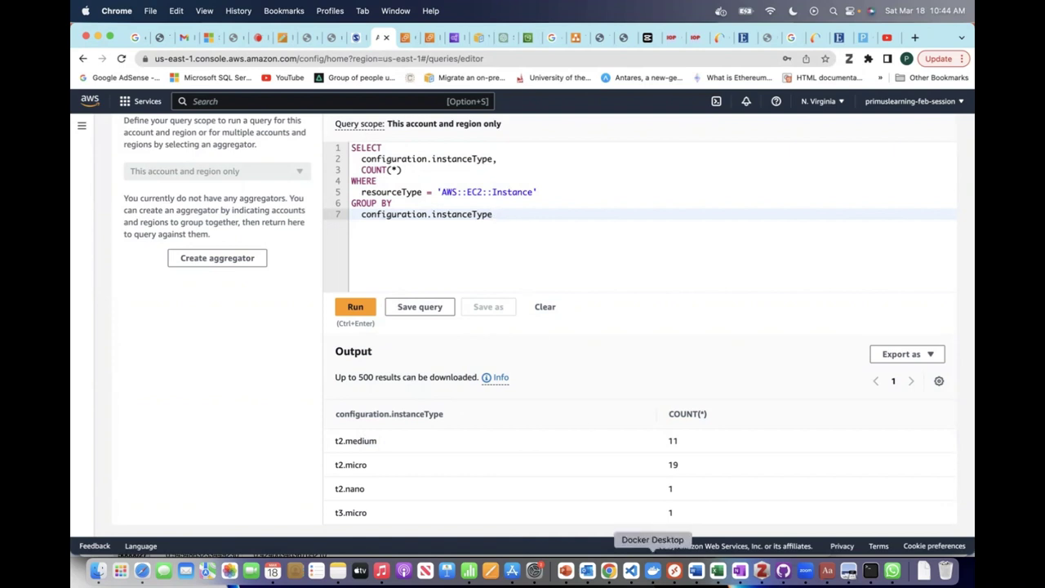
Switch to Notes and copy the SQL under "Currently running ec2 instances" in the SELECT note
{"action": "left_click", "coordinate": [345, 574]}
{"action": "scroll", "coordinate": [607, 390], "scroll_direction": "down", "scroll_amount": 2}
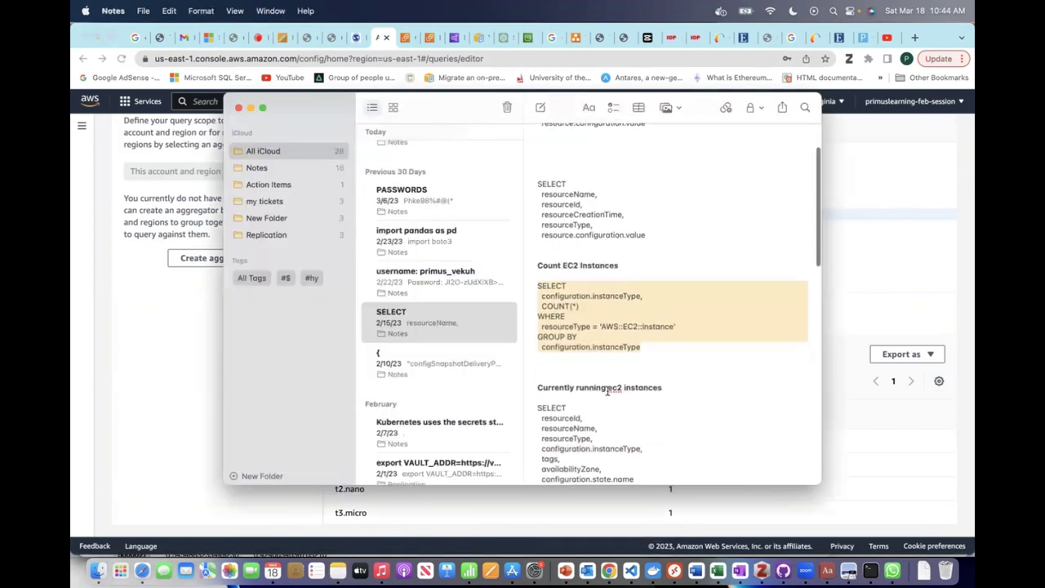
{"action": "scroll", "coordinate": [607, 391], "scroll_direction": "down", "scroll_amount": 3}
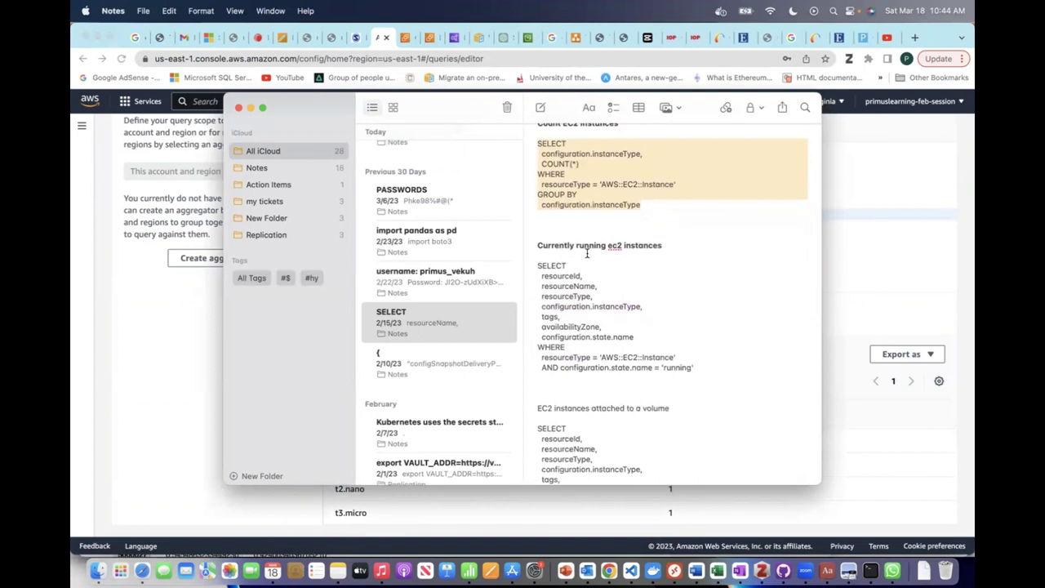
{"action": "left_click_drag", "start_coordinate": [653, 357], "coordinate": [537, 266]}
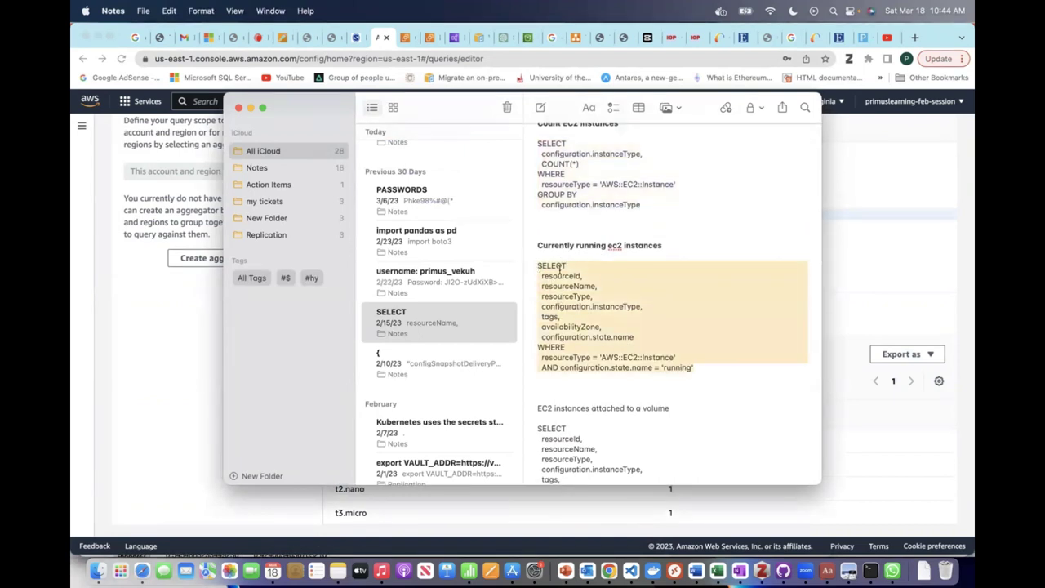
Switch back to Chrome, replace the editor's query with the copied one filtering configuration.state.name = 'running', and run it
{"action": "left_click", "coordinate": [884, 237]}
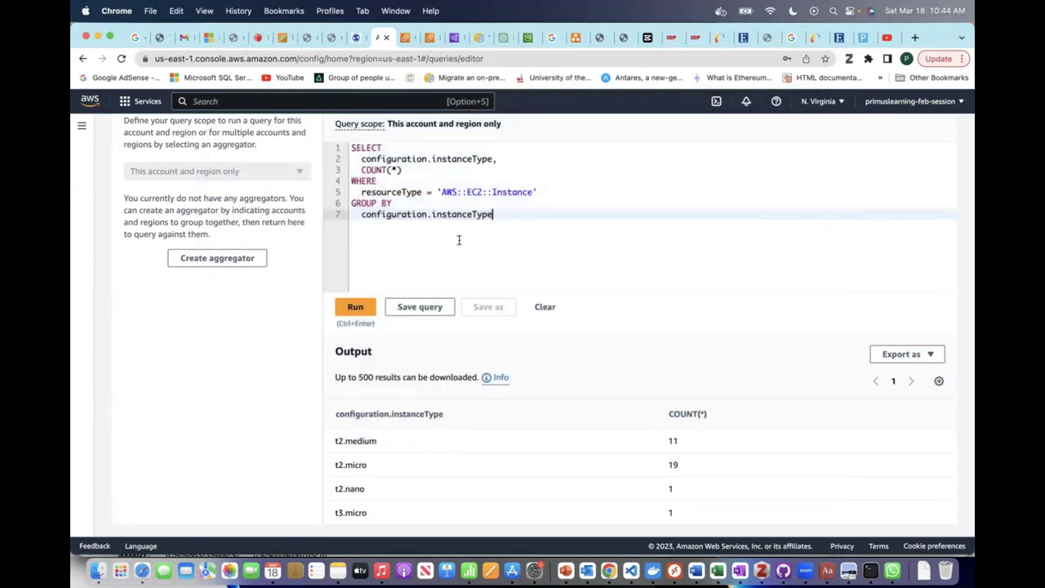
{"action": "key", "text": "super+a"}
{"action": "key", "text": "BackSpace"}
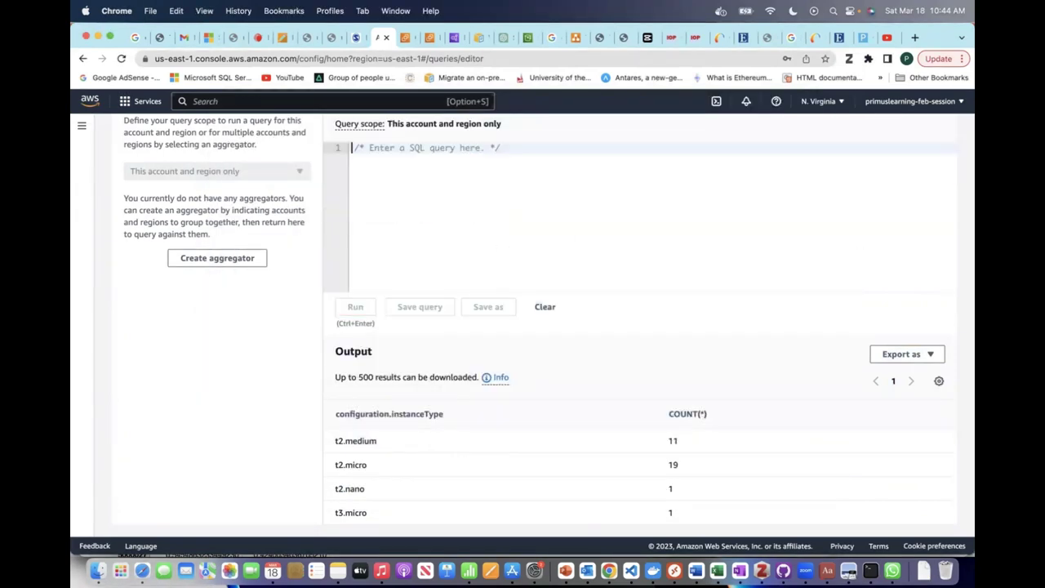
{"action": "key", "text": "super+v"}
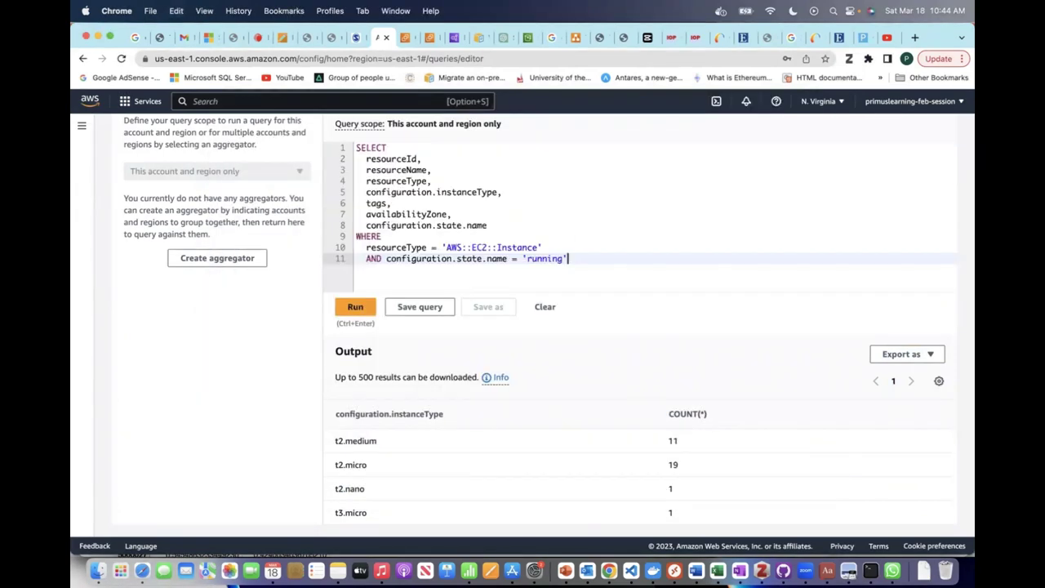
{"action": "left_click", "coordinate": [356, 308]}
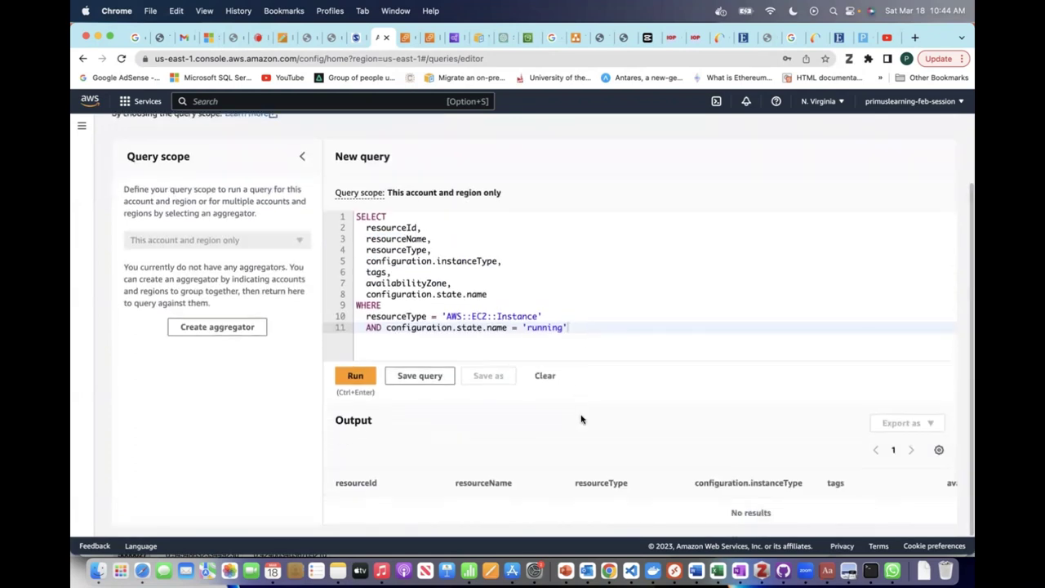
{"action": "scroll", "coordinate": [581, 419], "scroll_direction": "up", "scroll_amount": 1}
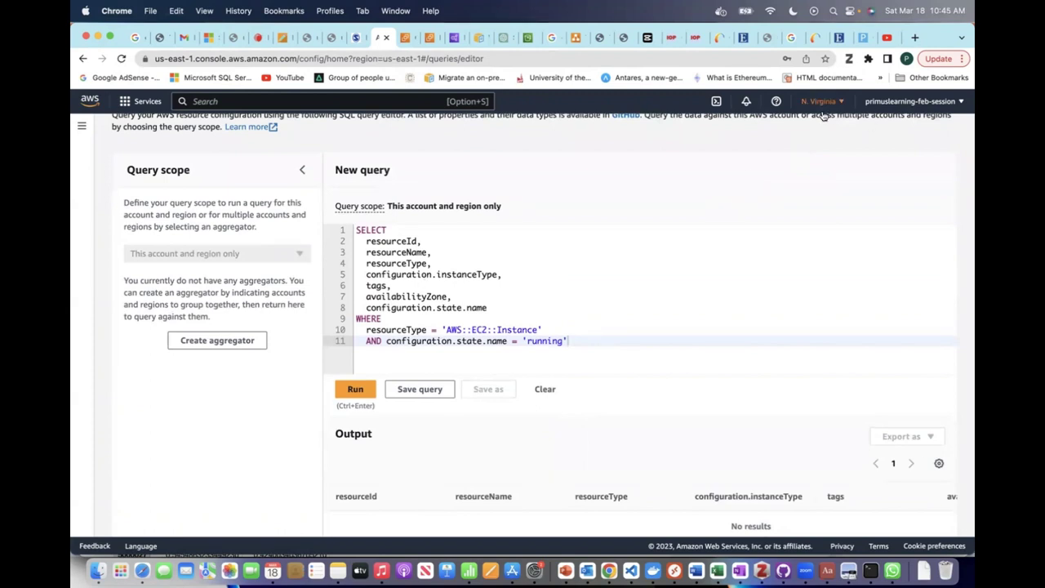
{"action": "scroll", "coordinate": [601, 343], "scroll_direction": "down", "scroll_amount": 1}
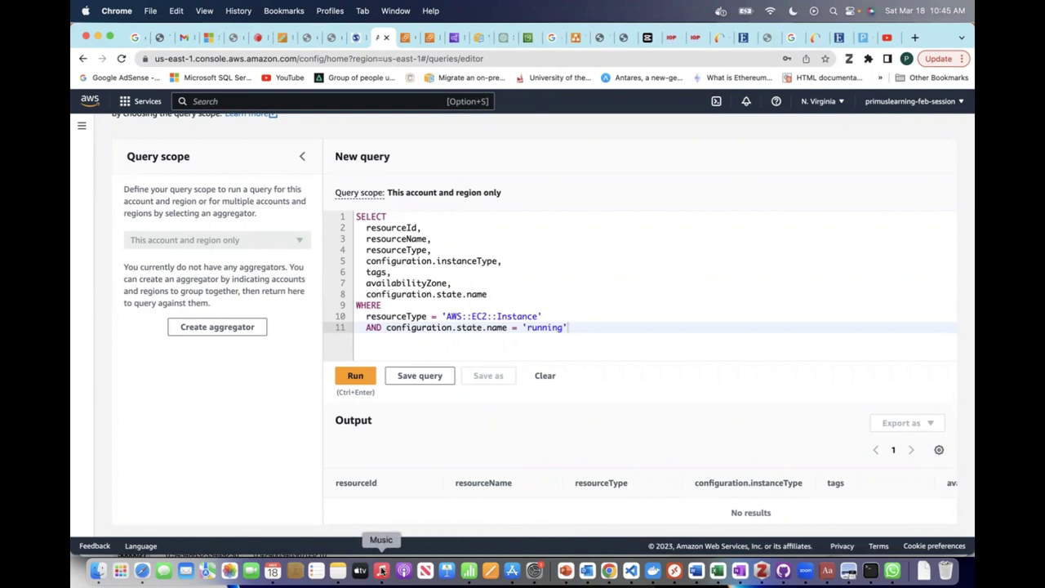
Switch to Notes and copy the SQL under "EC2 instances attached to a volume" in the SELECT note
{"action": "left_click", "coordinate": [337, 572]}
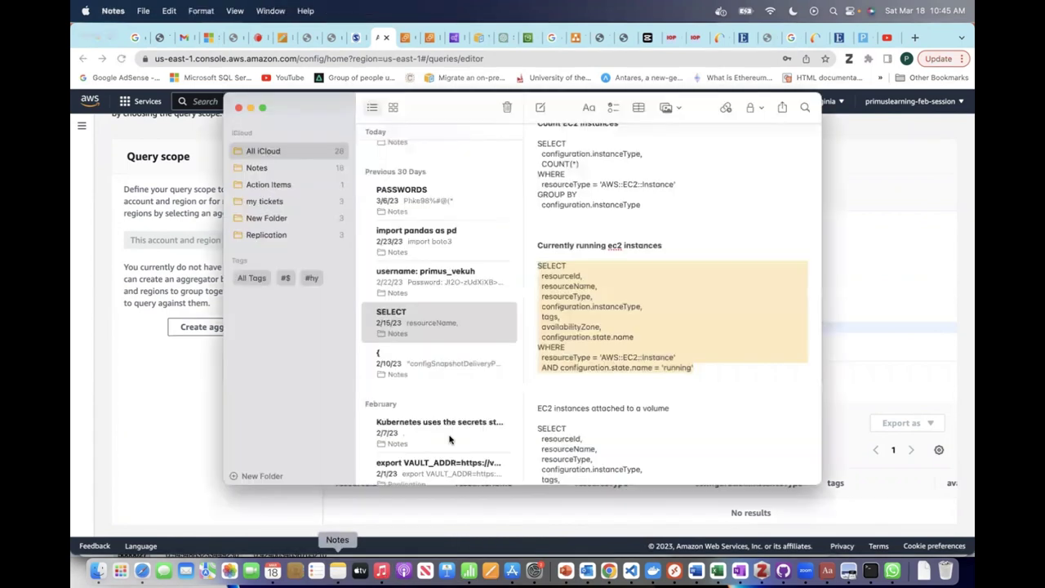
{"action": "scroll", "coordinate": [651, 353], "scroll_direction": "down", "scroll_amount": 2}
{"action": "scroll", "coordinate": [649, 353], "scroll_direction": "down", "scroll_amount": 1}
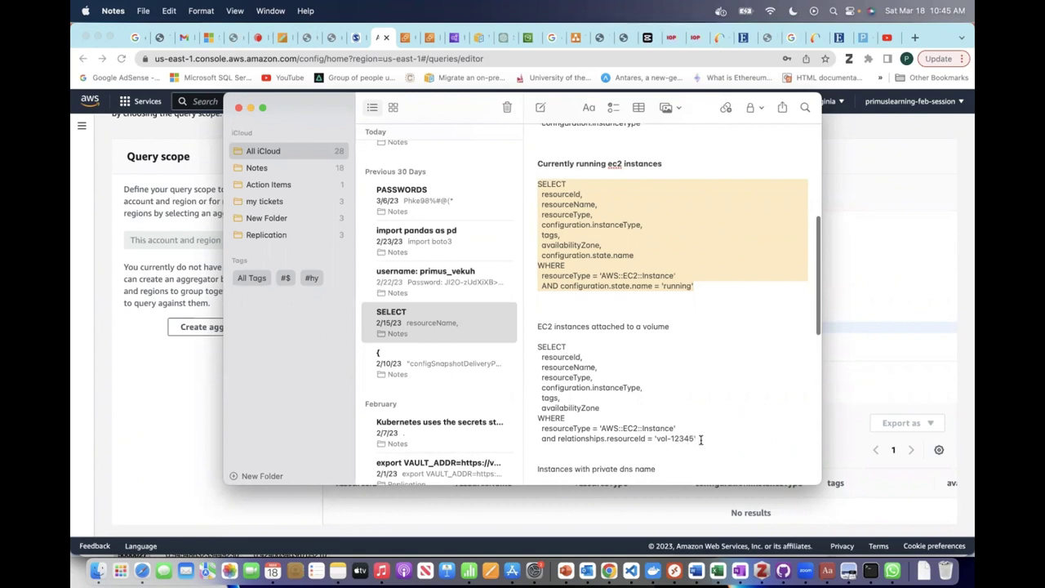
{"action": "left_click_drag", "start_coordinate": [697, 441], "coordinate": [536, 345]}
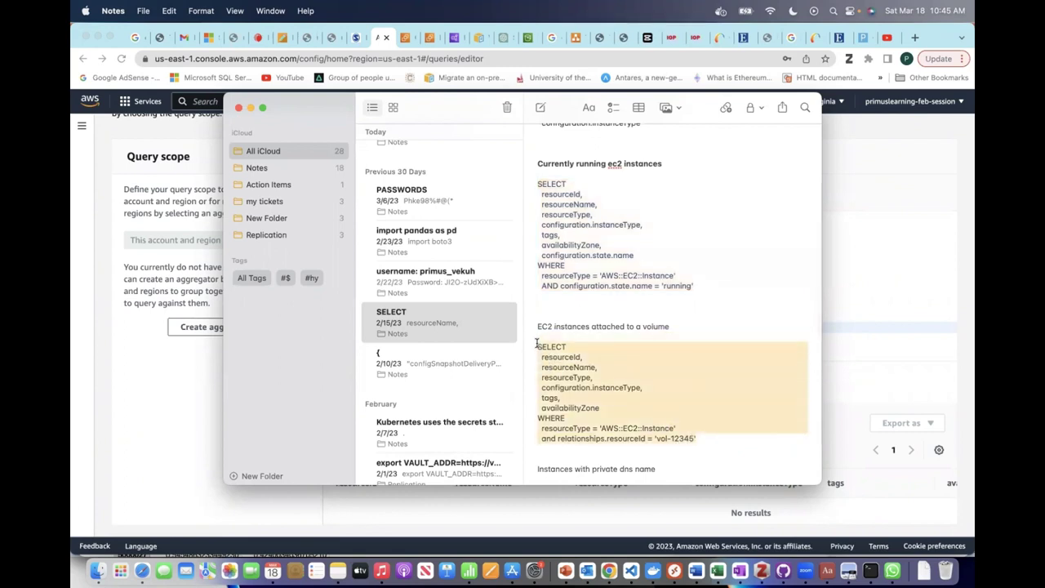
Switch back to Chrome and replace the query in the editor with the copied query filtering relationships.resourceId by volume
{"action": "key", "text": "super+Tab"}
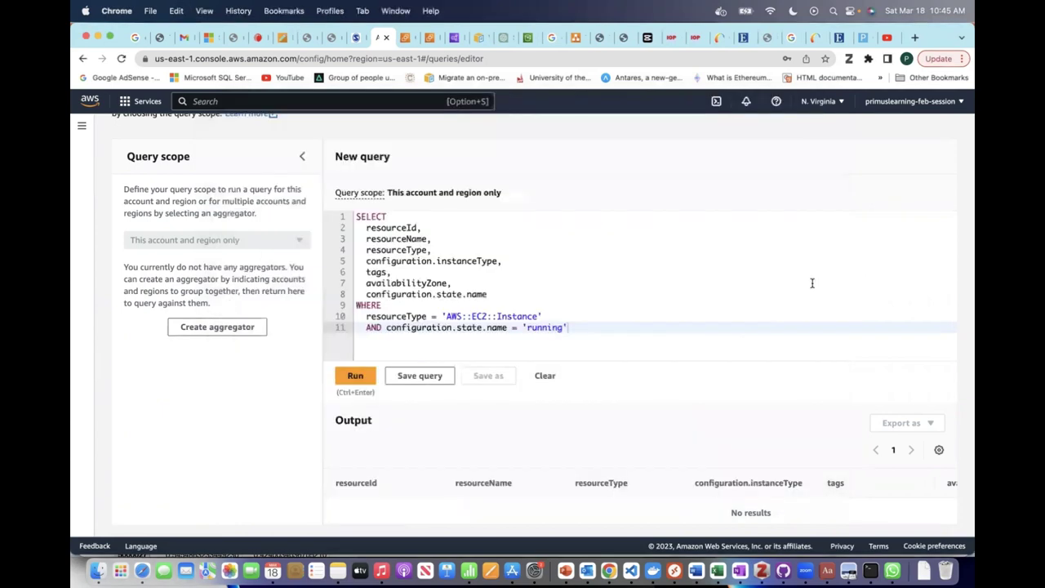
{"action": "left_click_drag", "start_coordinate": [570, 330], "coordinate": [350, 223]}
{"action": "key", "text": "super+v"}
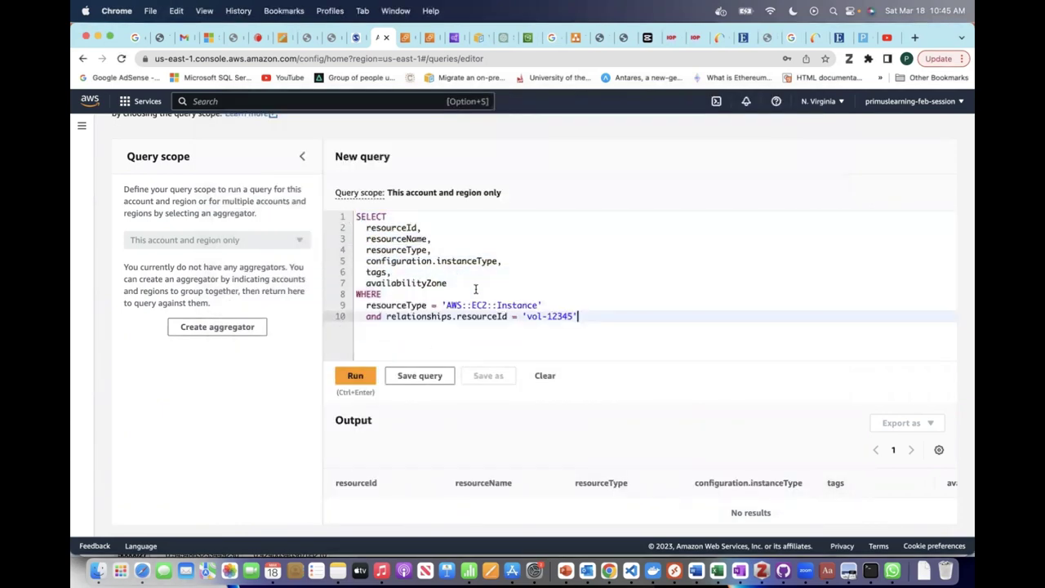
Remove the volume ID vol-12345 from the relationships.resourceId condition, leaving empty quotes, and run the query
{"action": "left_click_drag", "start_coordinate": [575, 316], "coordinate": [530, 317]}
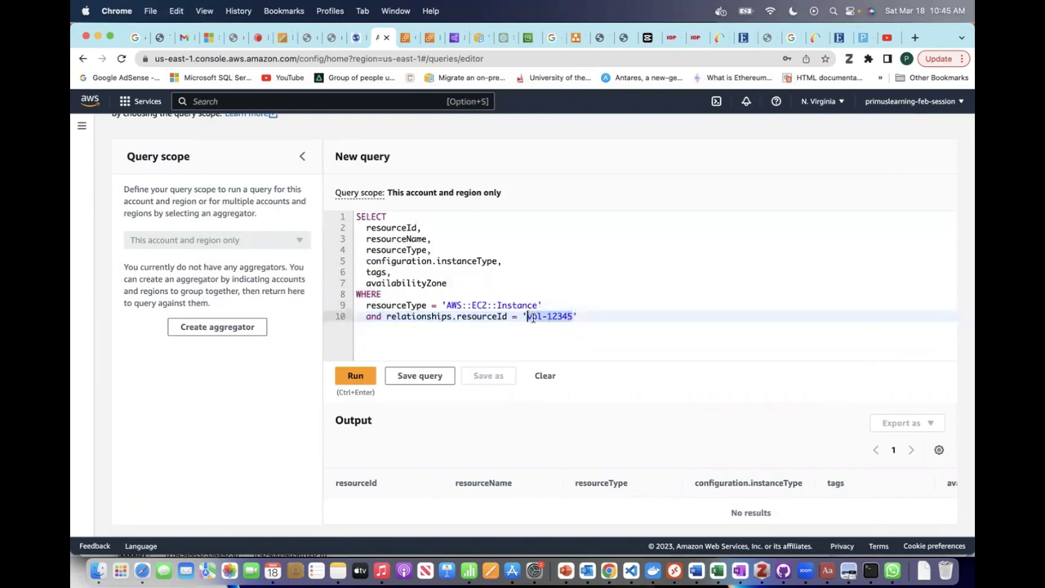
{"action": "key", "text": "BackSpace"}
{"action": "scroll", "coordinate": [527, 351], "scroll_direction": "up", "scroll_amount": 2}
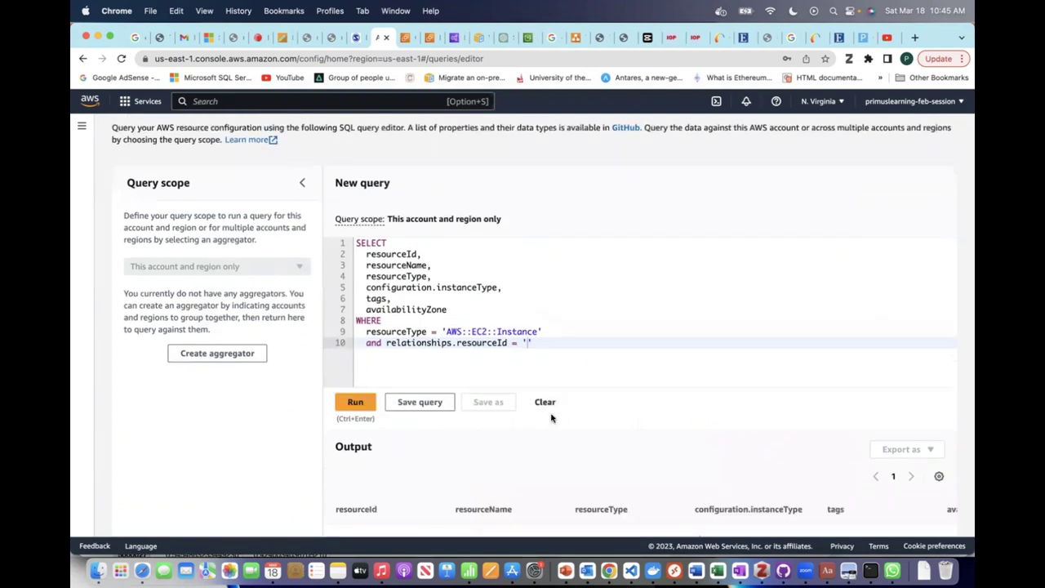
{"action": "scroll", "coordinate": [570, 445], "scroll_direction": "down", "scroll_amount": 2}
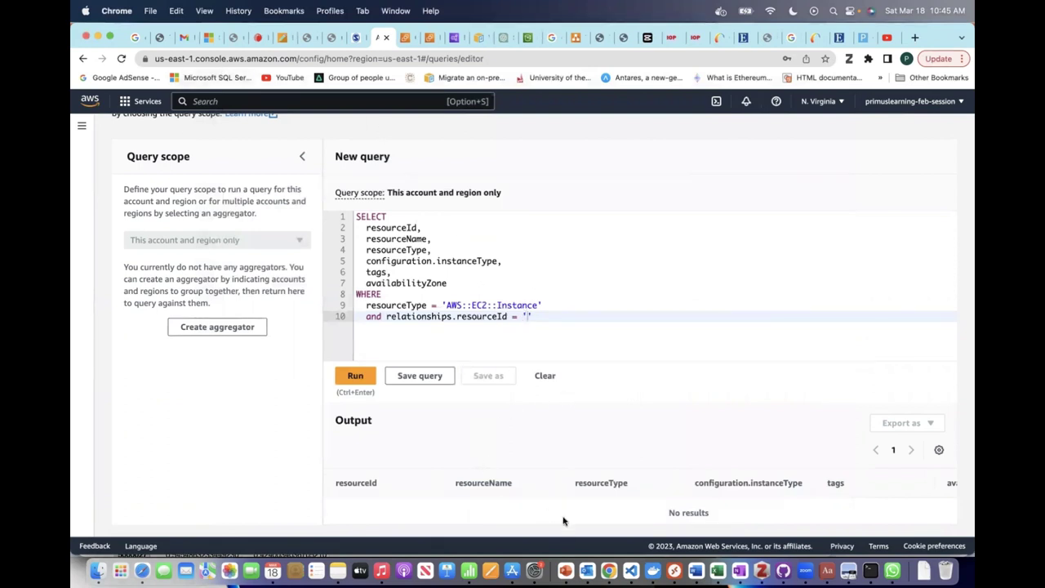
Switch to Notes and copy the SQL under "Unused ebs volumes" in the SELECT note
{"action": "left_click", "coordinate": [338, 572]}
{"action": "scroll", "coordinate": [625, 373], "scroll_direction": "down", "scroll_amount": 5}
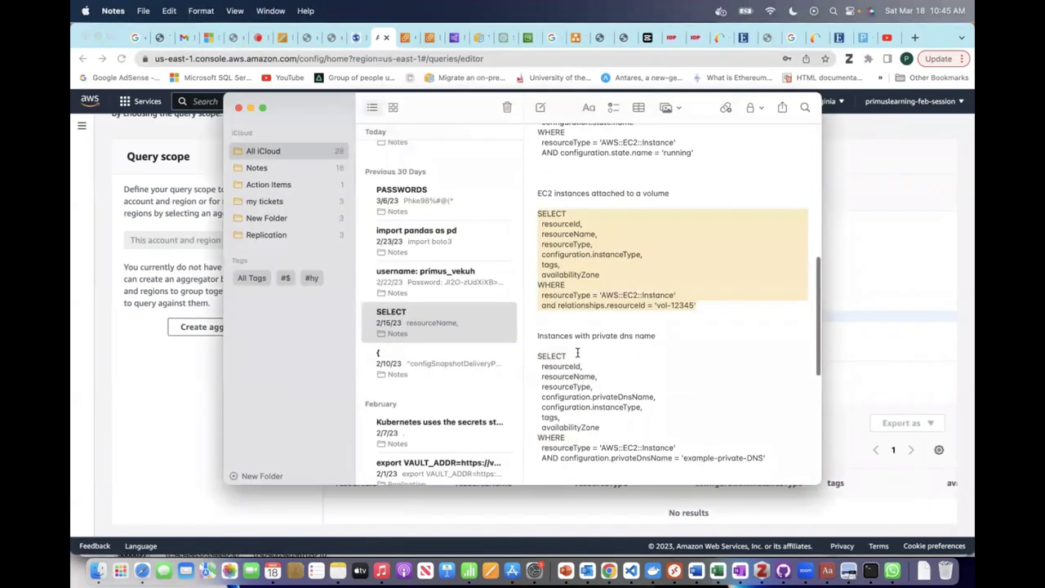
{"action": "scroll", "coordinate": [604, 360], "scroll_direction": "down", "scroll_amount": 4}
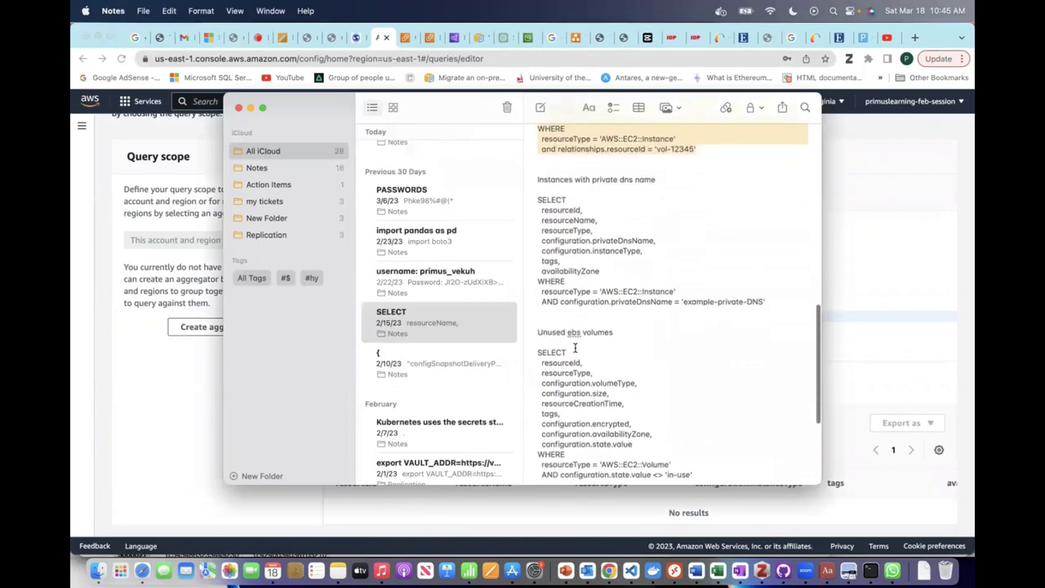
{"action": "scroll", "coordinate": [577, 352], "scroll_direction": "down", "scroll_amount": 2}
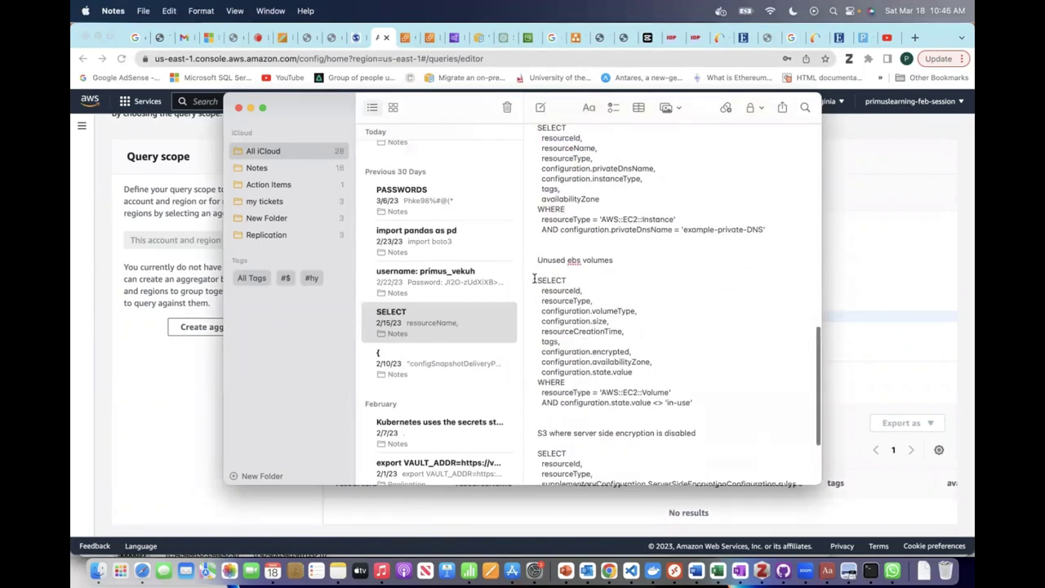
{"action": "left_click_drag", "start_coordinate": [536, 279], "coordinate": [680, 412]}
{"action": "key", "text": "super+c"}
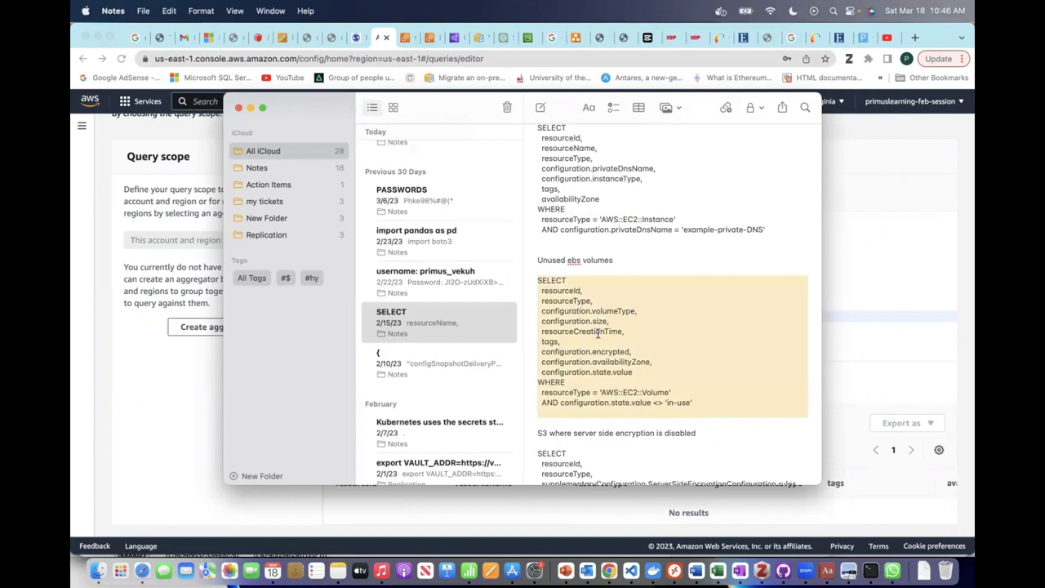
{"action": "scroll", "coordinate": [676, 414], "scroll_direction": "down", "scroll_amount": 3}
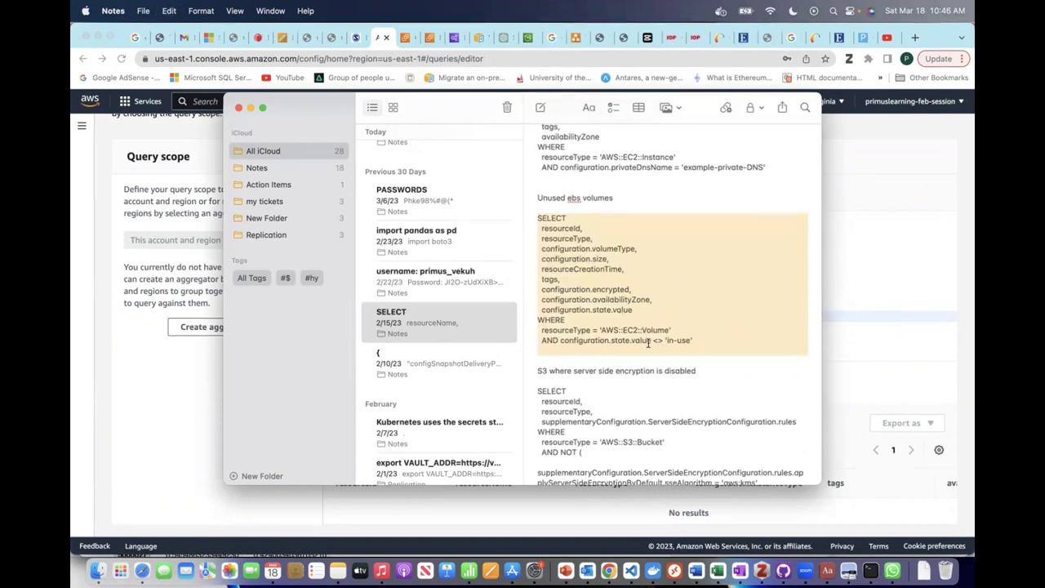
Switch back to Chrome, replace the editor's query with the copied unused EBS volumes query, run it and view the output
{"action": "left_click", "coordinate": [859, 294]}
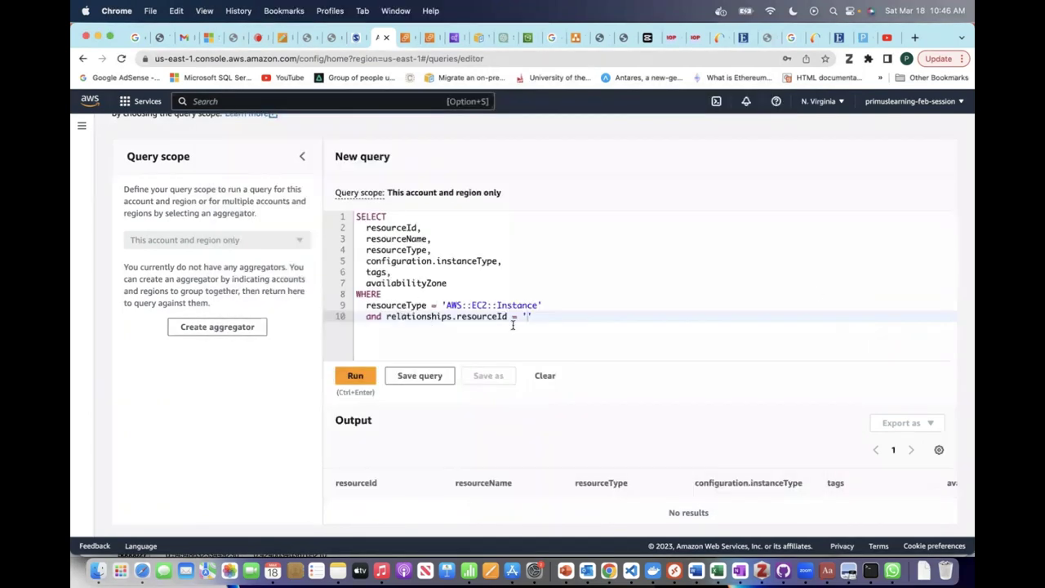
{"action": "left_click_drag", "start_coordinate": [535, 316], "coordinate": [347, 216]}
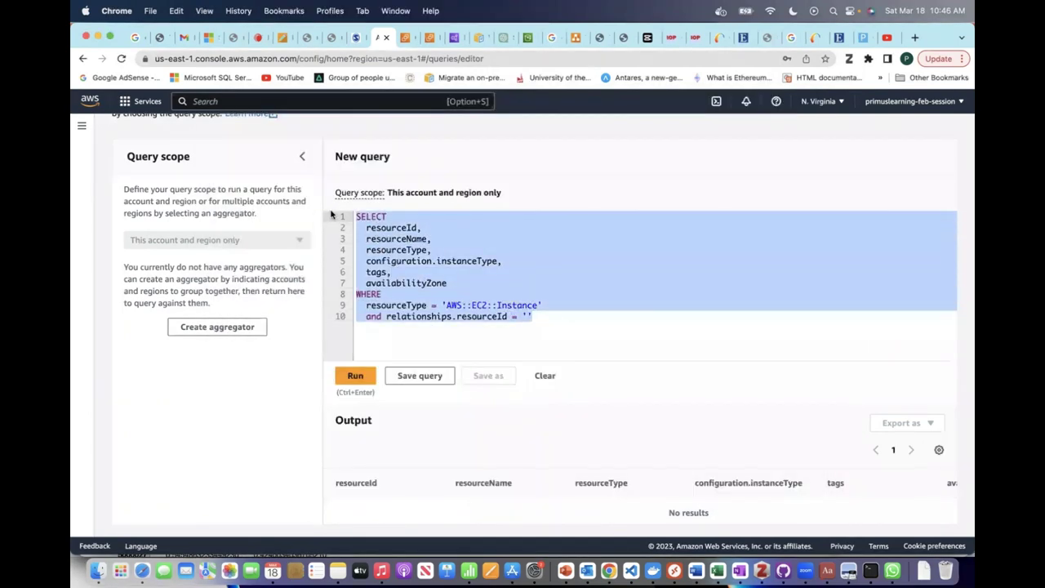
{"action": "key", "text": "super+v"}
{"action": "left_click", "coordinate": [355, 375]}
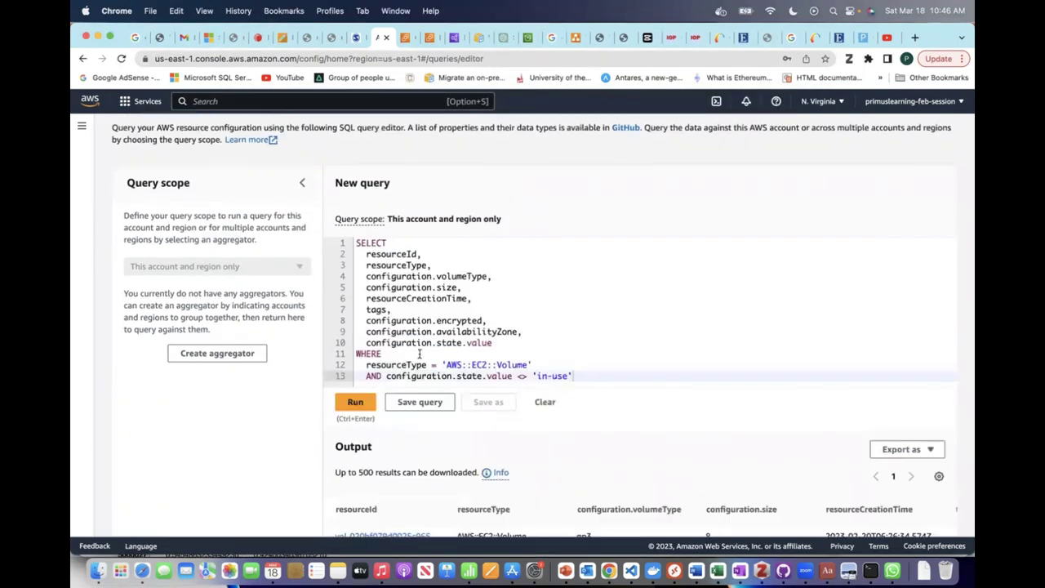
{"action": "scroll", "coordinate": [658, 374], "scroll_direction": "down", "scroll_amount": 2}
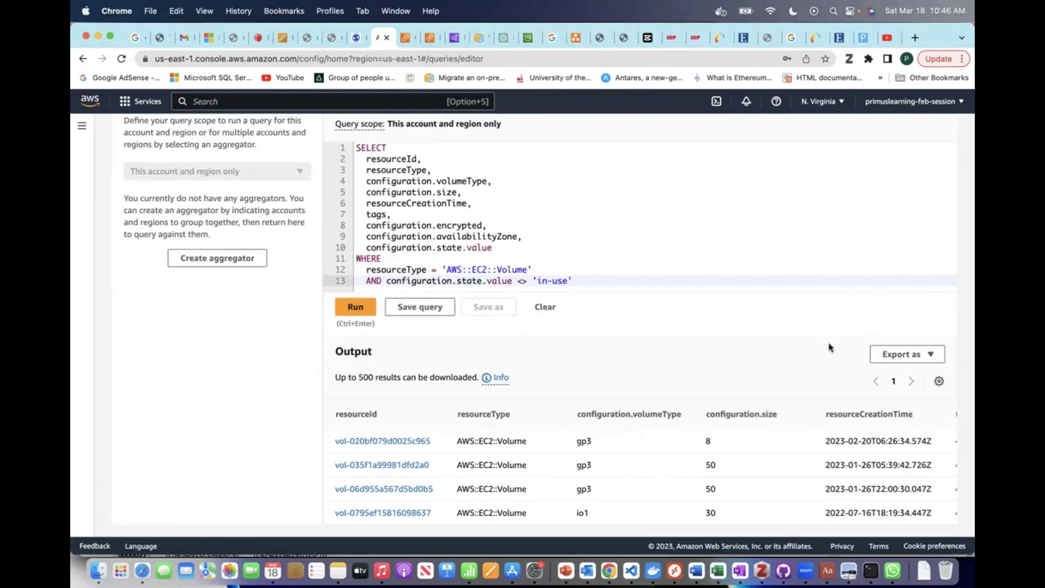
Change the configuration.state.value comparison in the query's last condition from 'in-use' to 'not-in-use'
{"action": "type", "text": "not"}
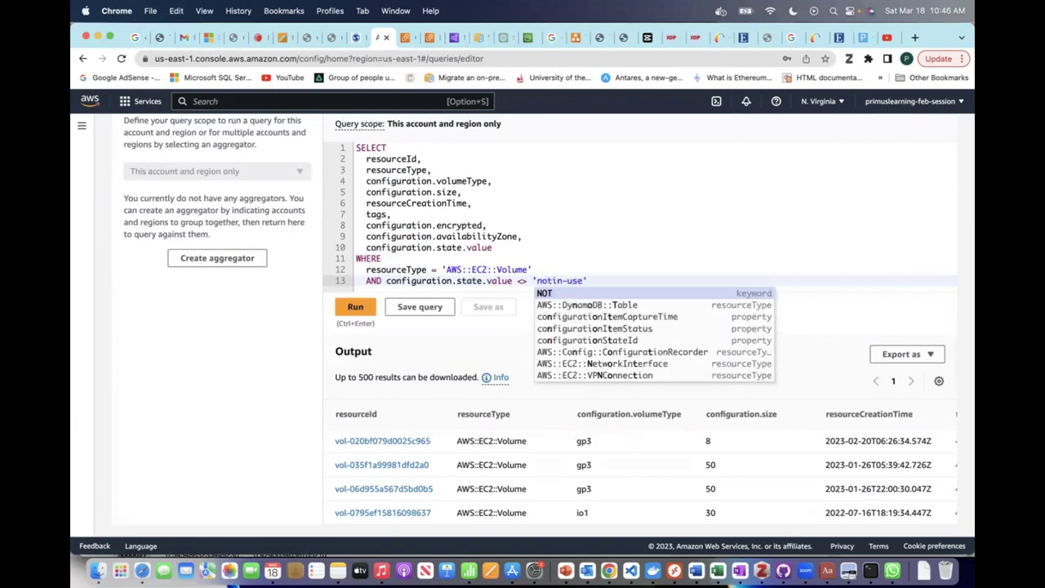
{"action": "key", "text": "BackSpace"}
{"action": "key", "text": "BackSpace"}
{"action": "key", "text": "BackSpace"}
{"action": "type", "text": "NO"}
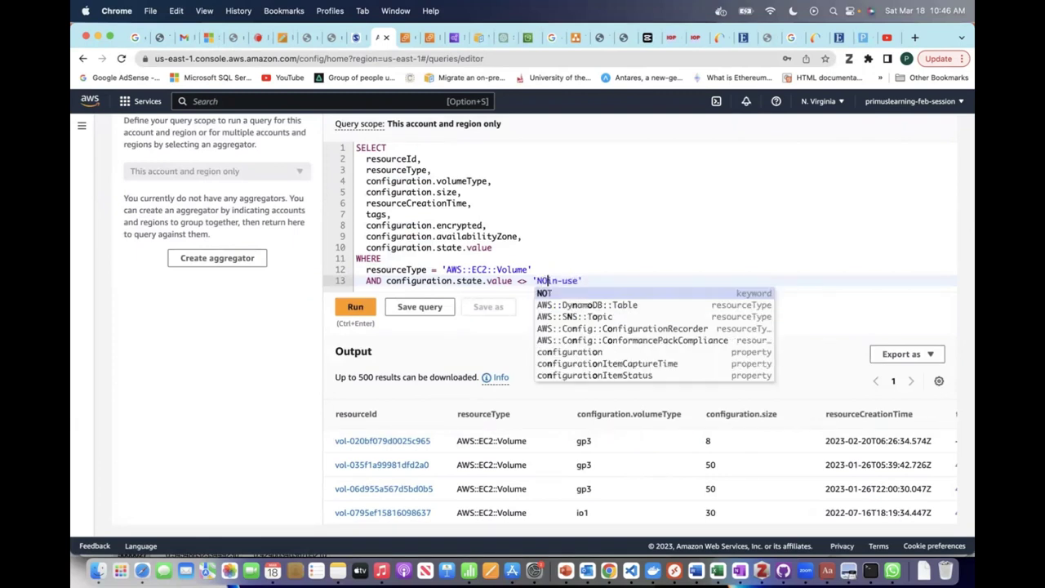
{"action": "key", "text": "BackSpace"}
{"action": "key", "text": "BackSpace"}
{"action": "type", "text": "not"}
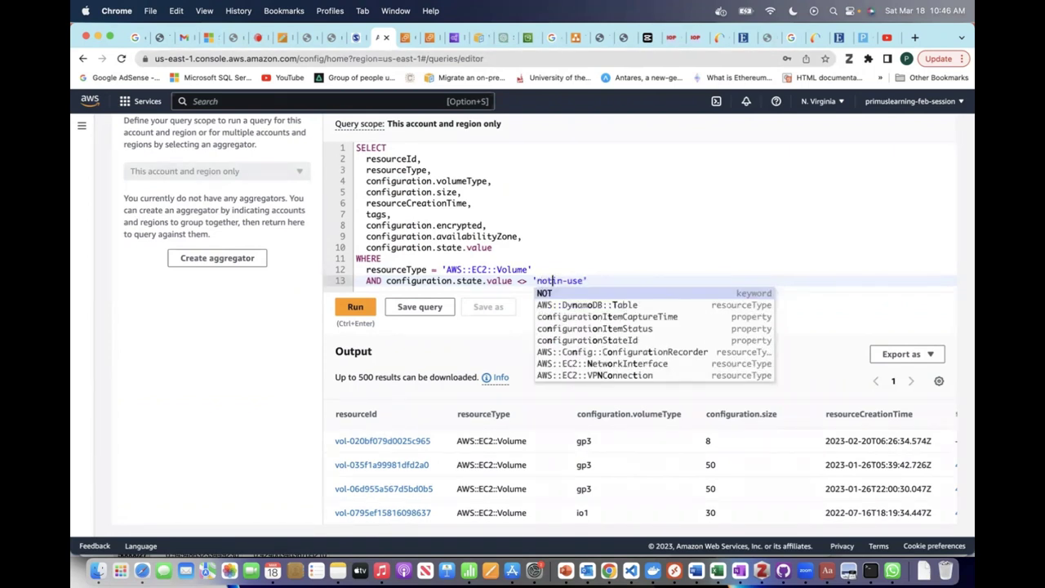
{"action": "type", "text": "-"}
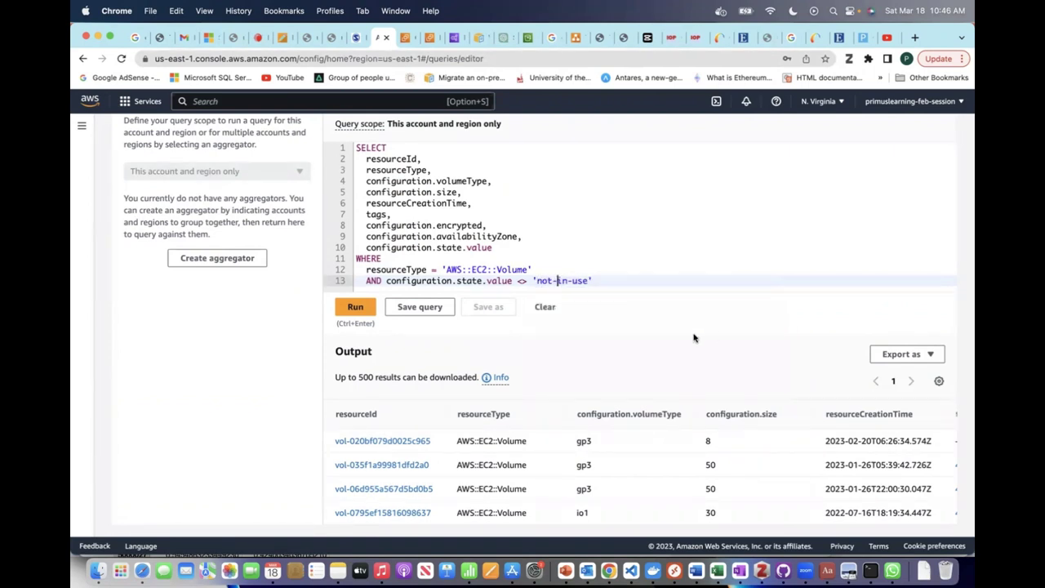
Run the edited volume query and go to page 4 of the output to review the listed volumes
{"action": "left_click", "coordinate": [358, 317]}
{"action": "scroll", "coordinate": [744, 456], "scroll_direction": "down", "scroll_amount": 5}
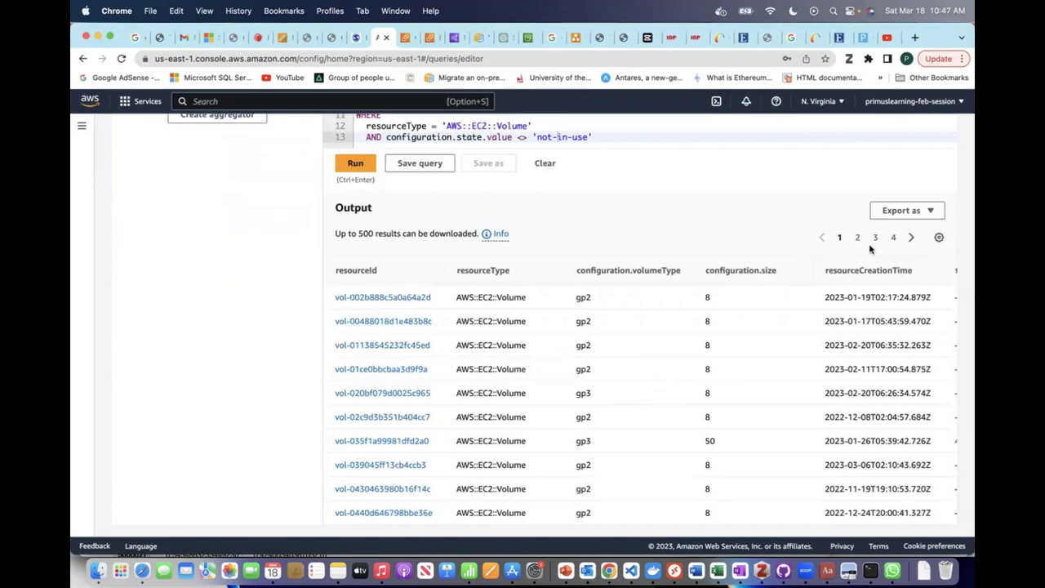
{"action": "left_click", "coordinate": [894, 237]}
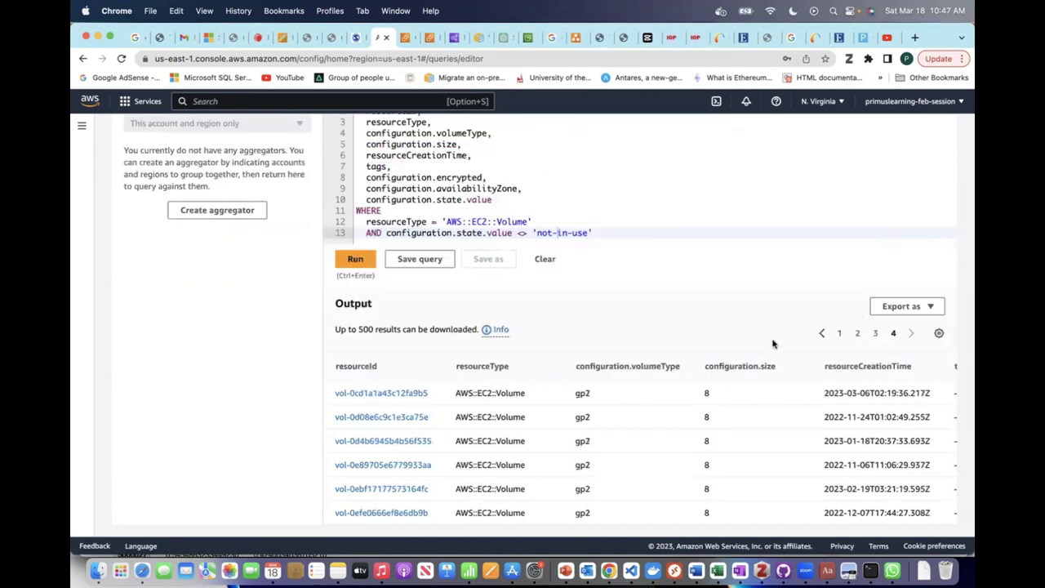
{"action": "scroll", "coordinate": [628, 404], "scroll_direction": "up", "scroll_amount": 1}
{"action": "scroll", "coordinate": [628, 403], "scroll_direction": "down", "scroll_amount": 1}
{"action": "scroll", "coordinate": [609, 261], "scroll_direction": "up", "scroll_amount": 5}
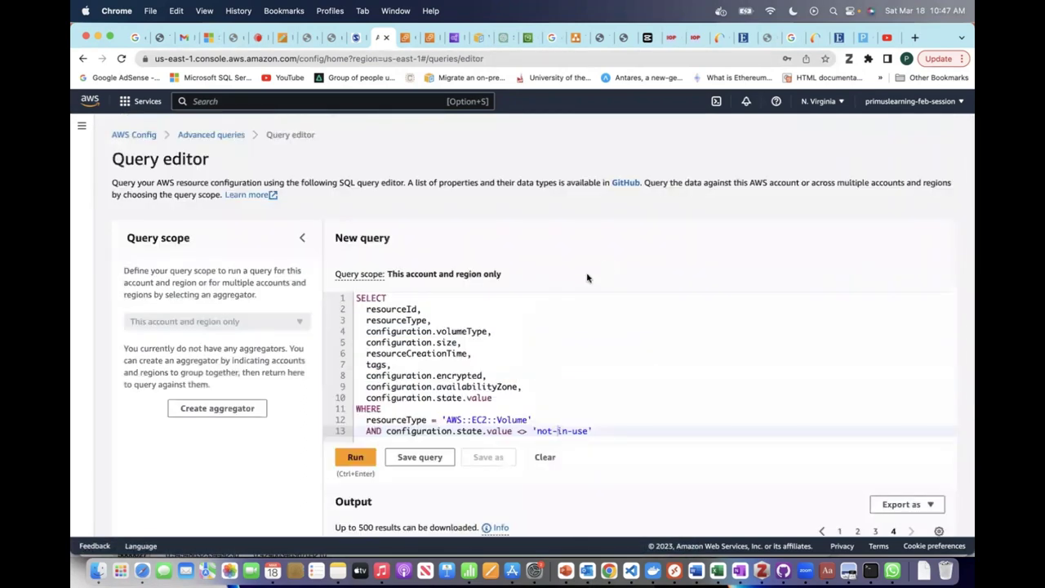
{"action": "scroll", "coordinate": [551, 316], "scroll_direction": "down", "scroll_amount": 3}
{"action": "scroll", "coordinate": [555, 318], "scroll_direction": "up", "scroll_amount": 3}
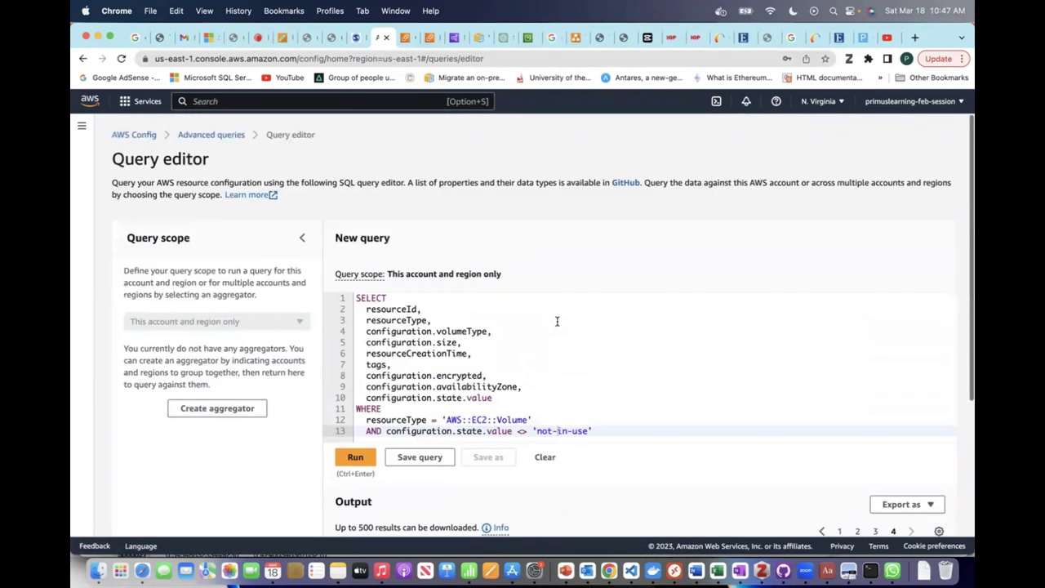
{"action": "scroll", "coordinate": [554, 310], "scroll_direction": "down", "scroll_amount": 3}
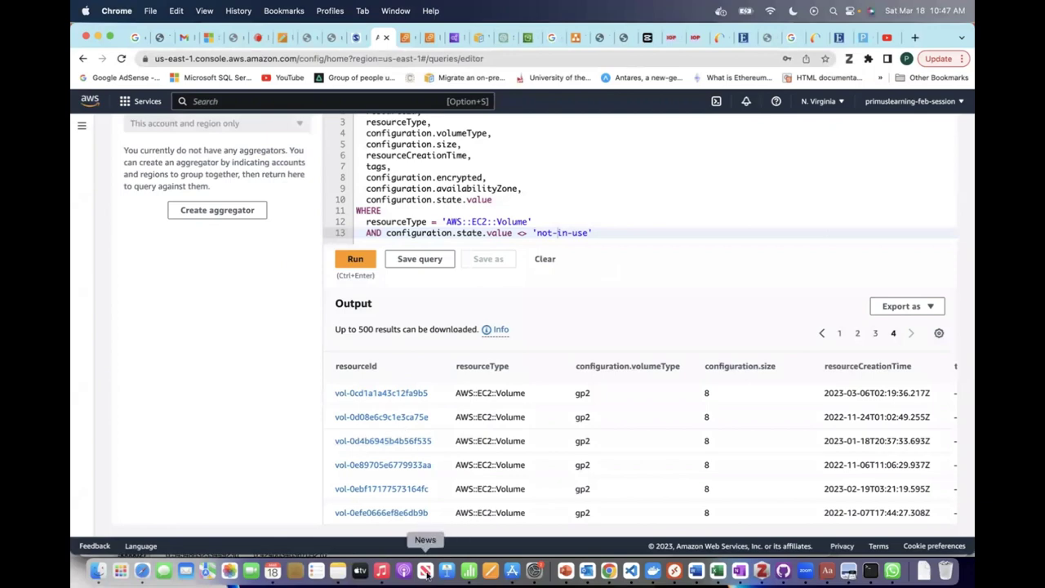
Switch to Notes and copy the SQL under "S3 where server side encryption is disabled" in the SELECT note
{"action": "left_click", "coordinate": [337, 571]}
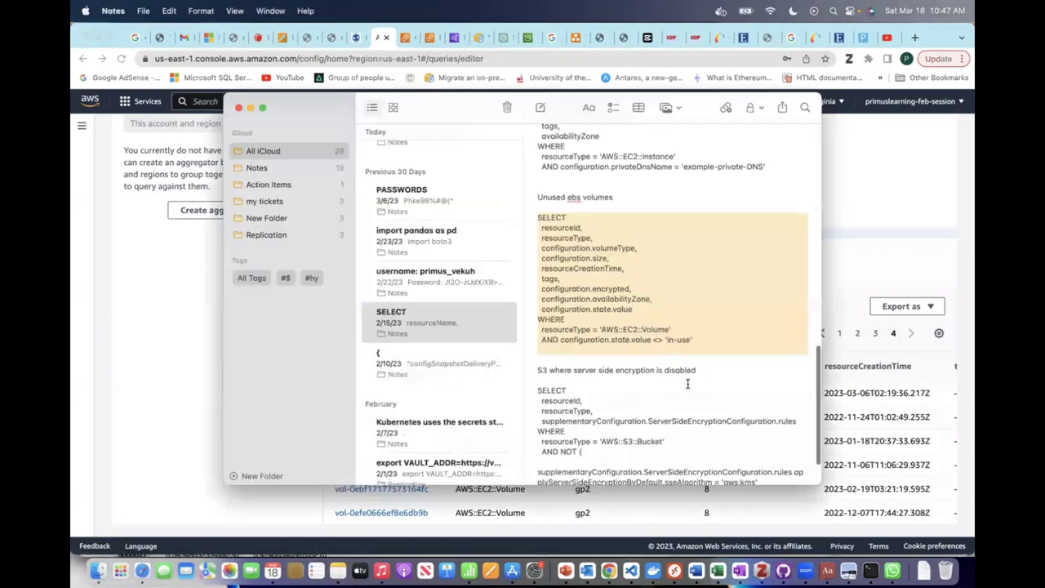
{"action": "scroll", "coordinate": [680, 390], "scroll_direction": "down", "scroll_amount": 2}
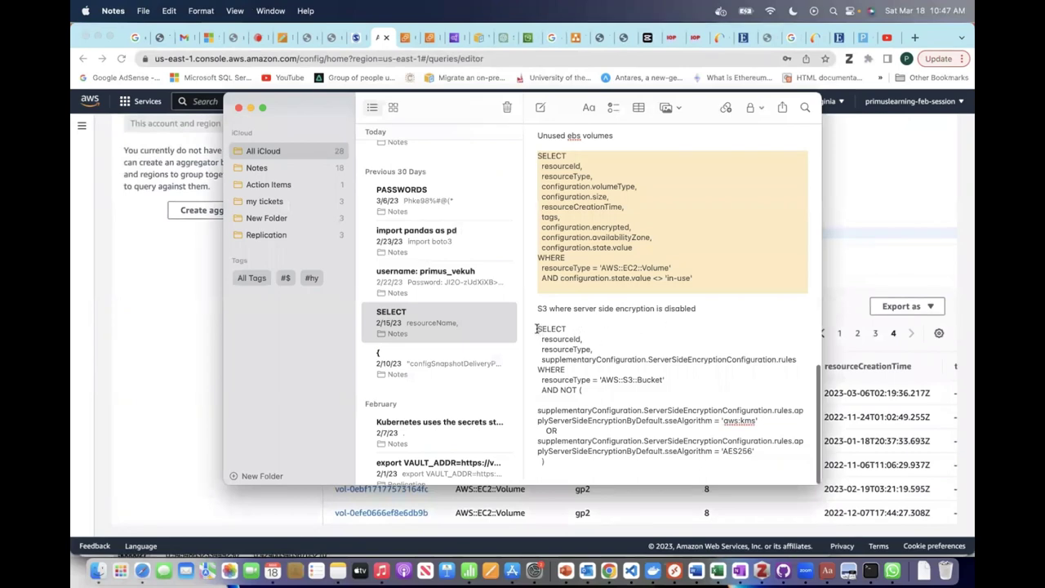
{"action": "left_click_drag", "start_coordinate": [538, 329], "coordinate": [549, 463]}
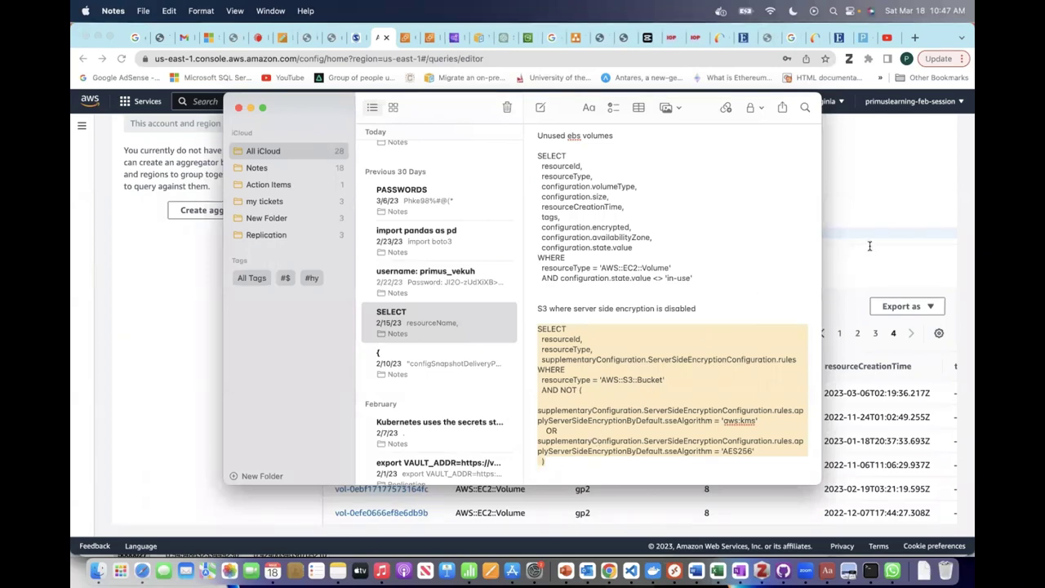
Switch back to Chrome and replace the whole query in the editor with the copied S3 server-side encryption query
{"action": "left_click", "coordinate": [872, 219]}
{"action": "left_click_drag", "start_coordinate": [596, 236], "coordinate": [377, 154]}
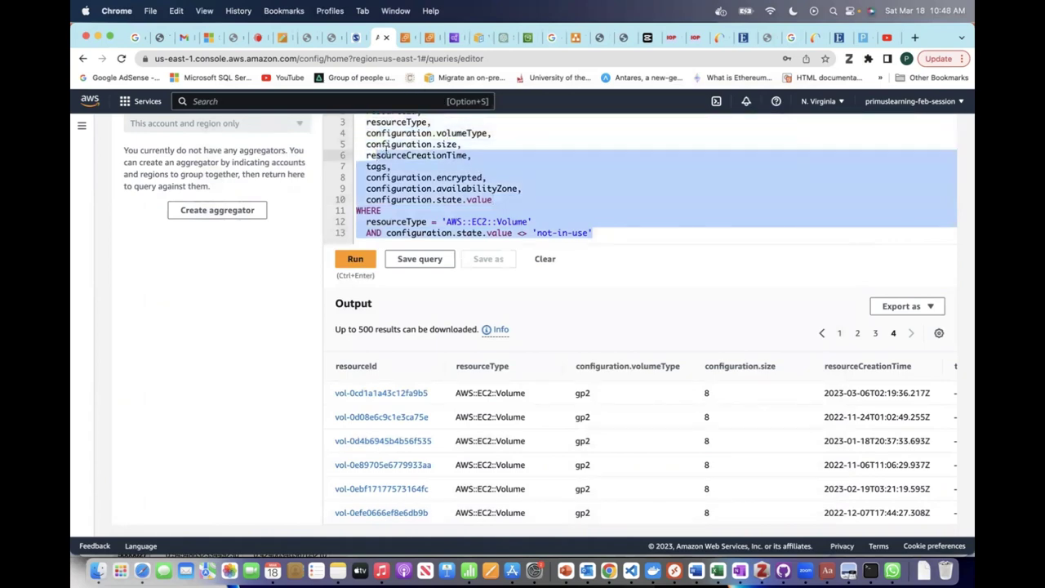
{"action": "scroll", "coordinate": [543, 217], "scroll_direction": "up", "scroll_amount": 5}
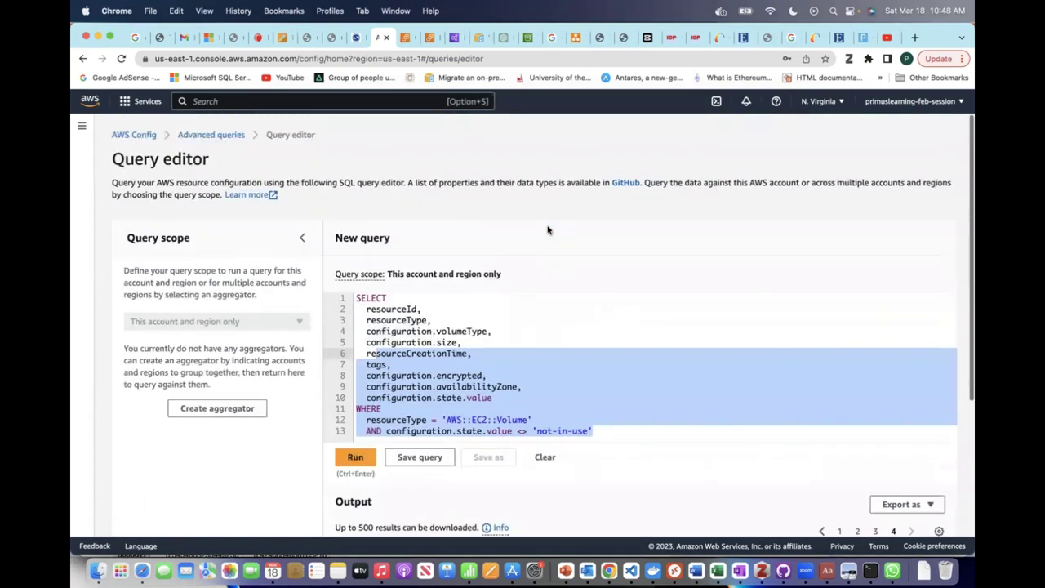
{"action": "left_click", "coordinate": [360, 376]}
{"action": "key", "text": "super+a"}
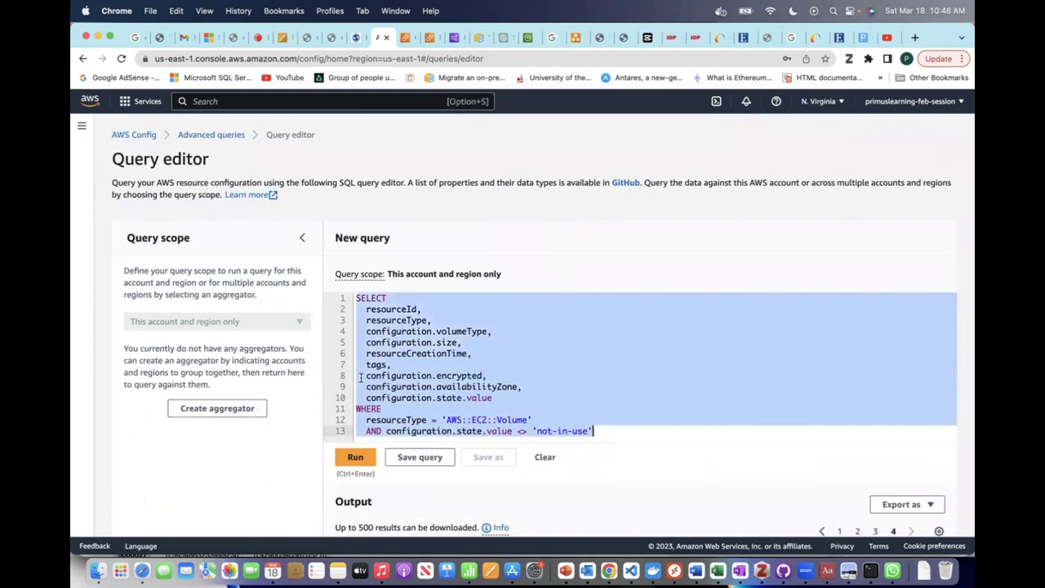
{"action": "key", "text": "BackSpace"}
{"action": "key", "text": "super+v"}
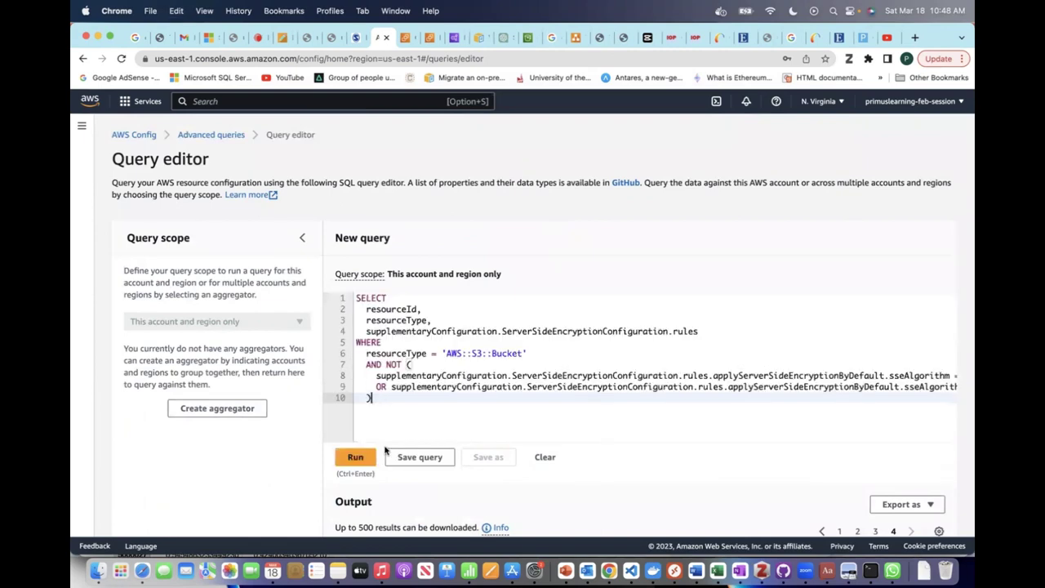
Run the S3 bucket encryption query and view its output
{"action": "left_click", "coordinate": [357, 458]}
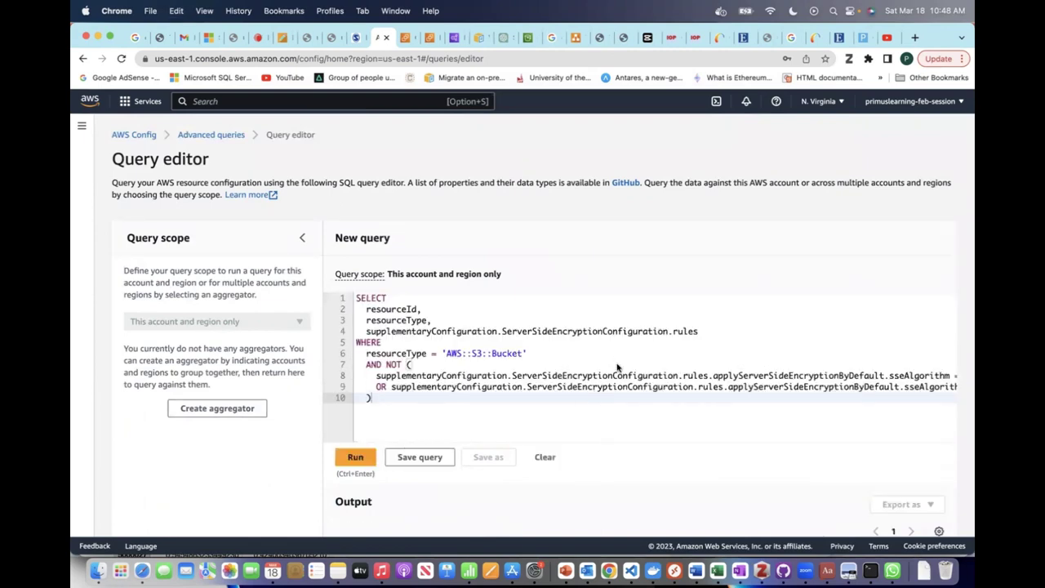
{"action": "scroll", "coordinate": [618, 369], "scroll_direction": "down", "scroll_amount": 2}
{"action": "left_click", "coordinate": [356, 376]}
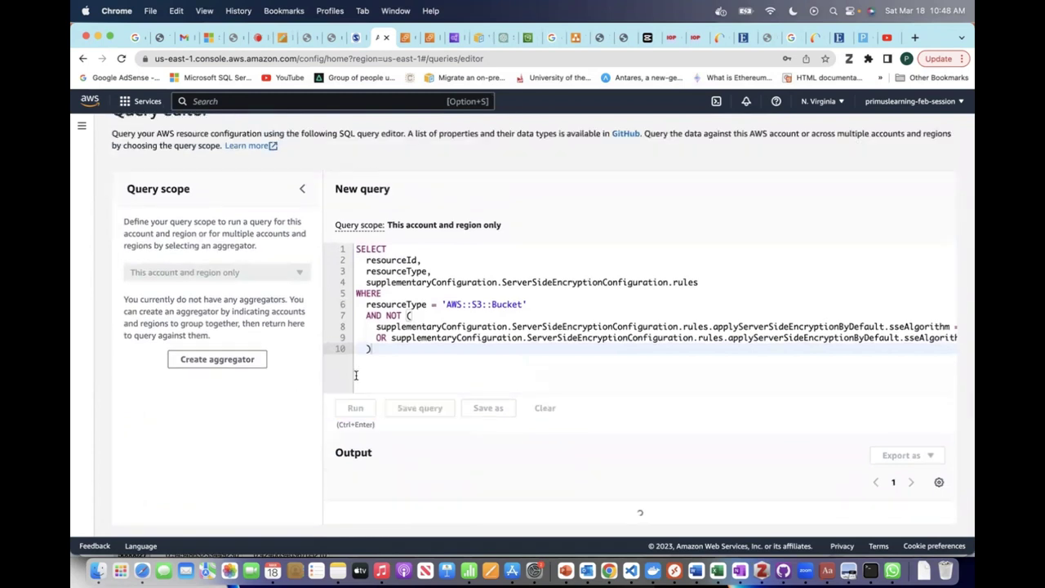
{"action": "scroll", "coordinate": [493, 336], "scroll_direction": "down", "scroll_amount": 1}
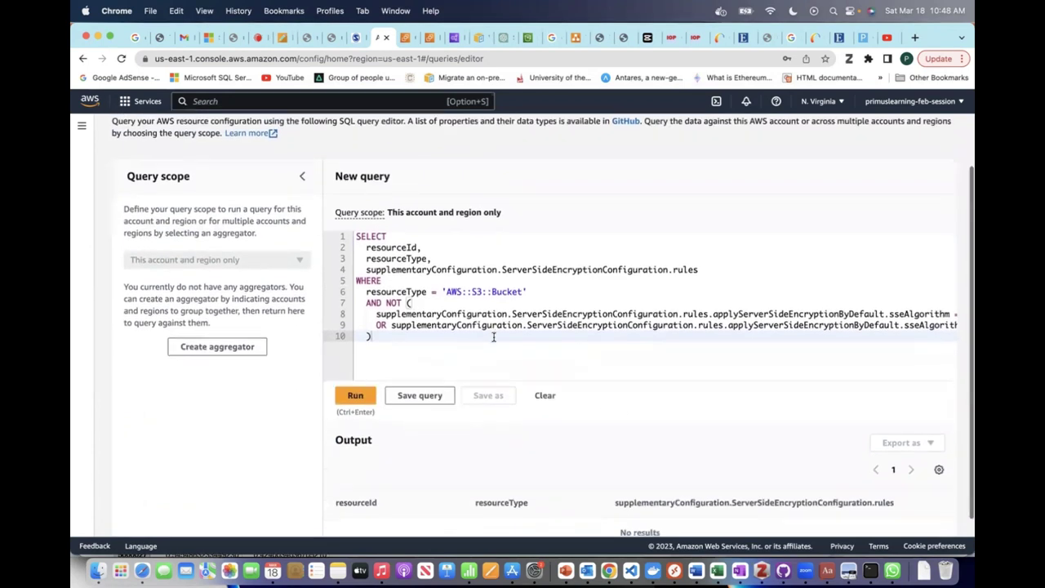
{"action": "scroll", "coordinate": [493, 336], "scroll_direction": "down", "scroll_amount": 2}
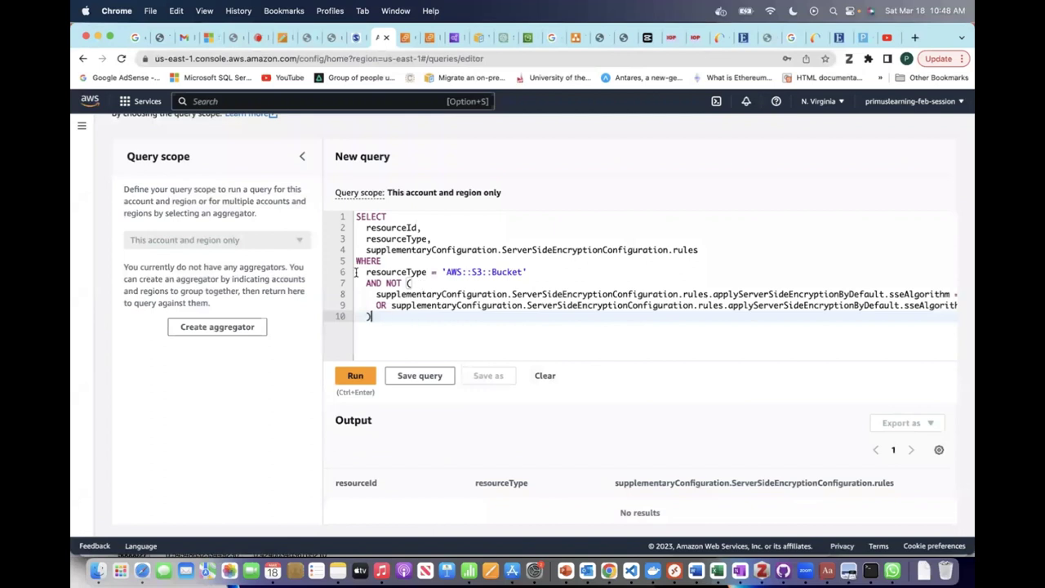
Clear the editor and start a new query reading SELECT resourceName resourceId, using the suggested property names
{"action": "key", "text": "super+a"}
{"action": "key", "text": "BackSpace"}
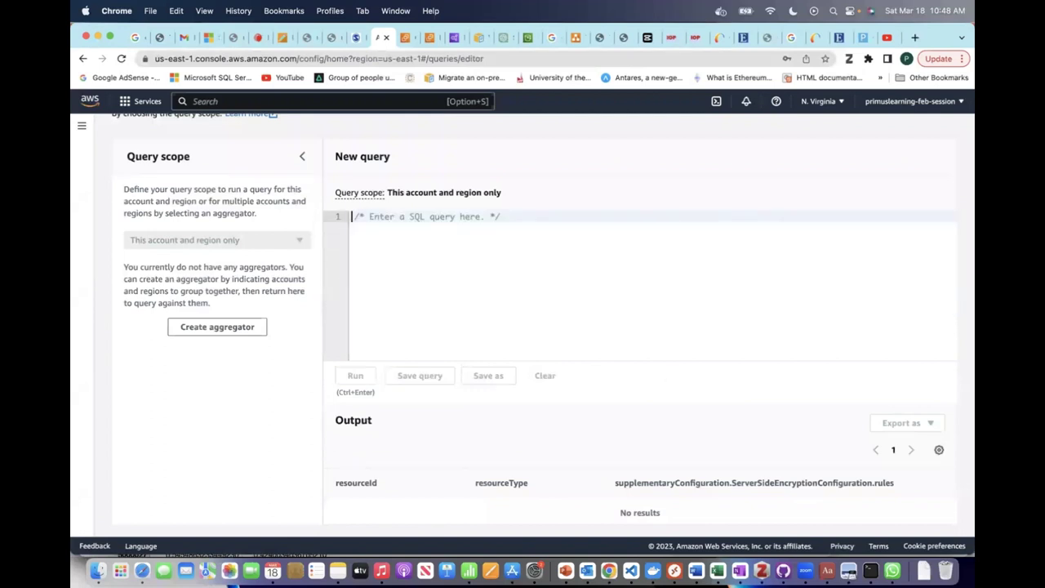
{"action": "type", "text": "SE"}
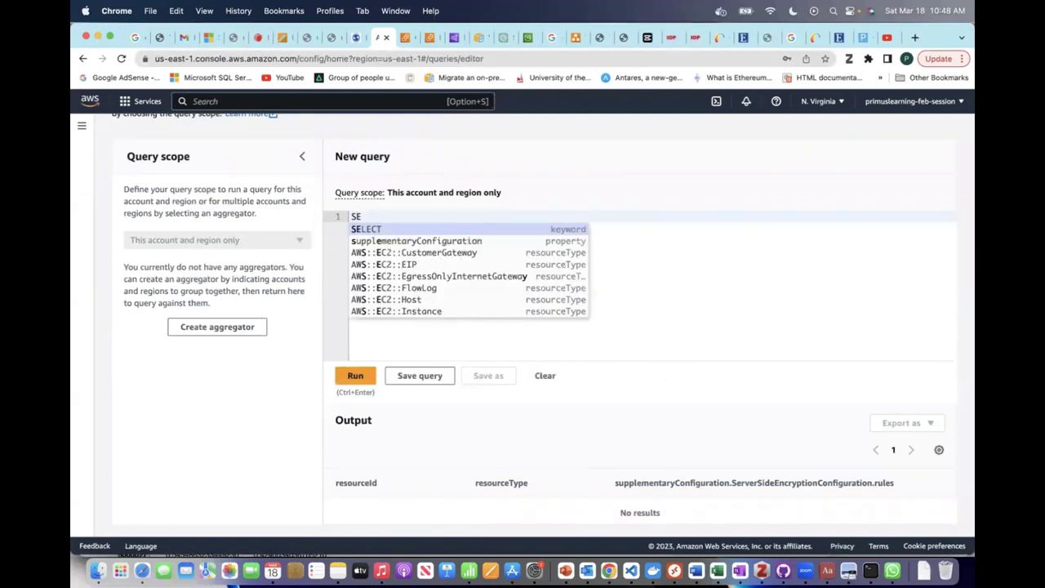
{"action": "type", "text": "LECT"}
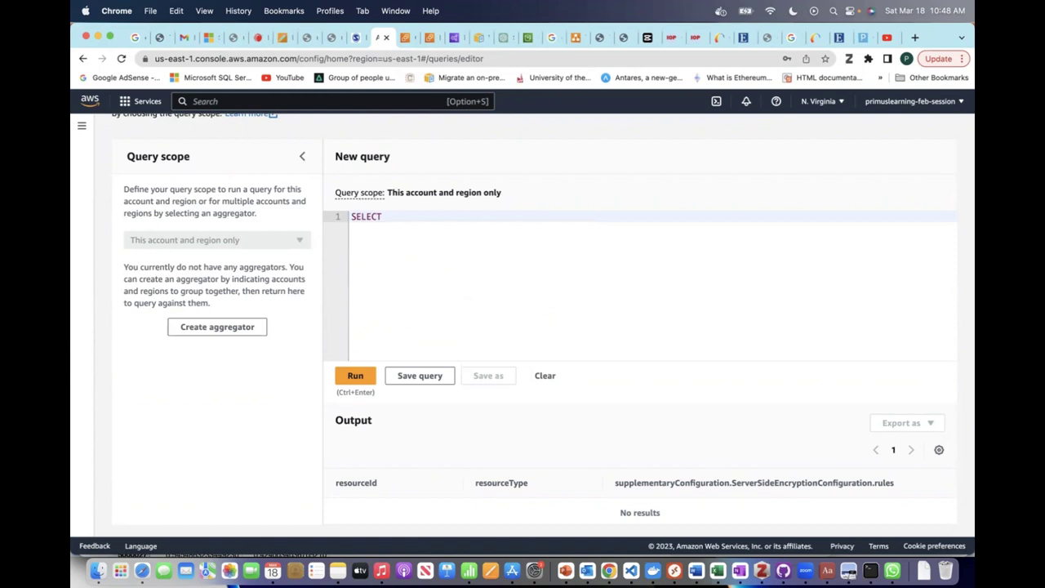
{"action": "type", "text": " RE"}
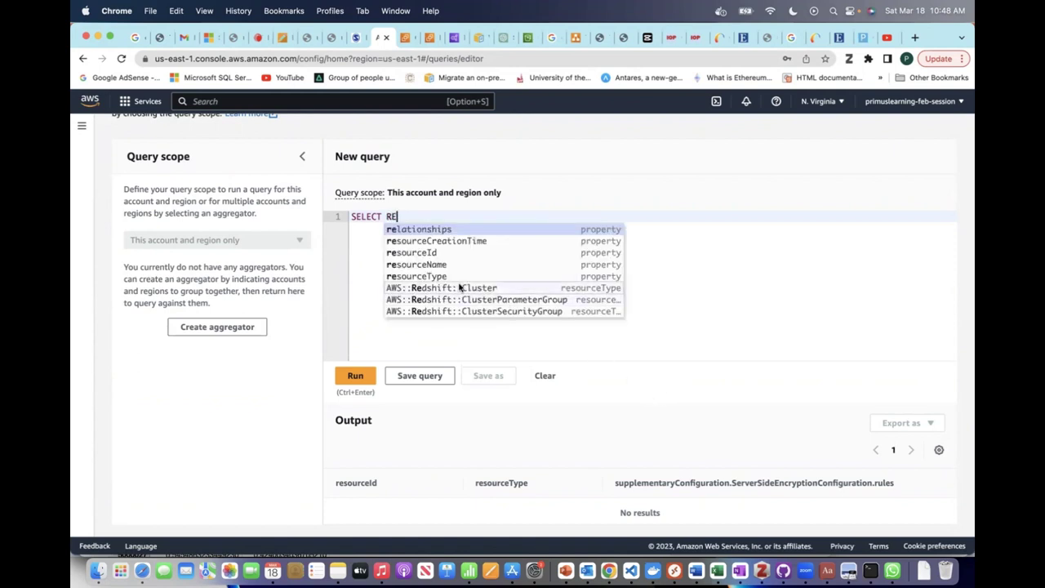
{"action": "left_click", "coordinate": [439, 264]}
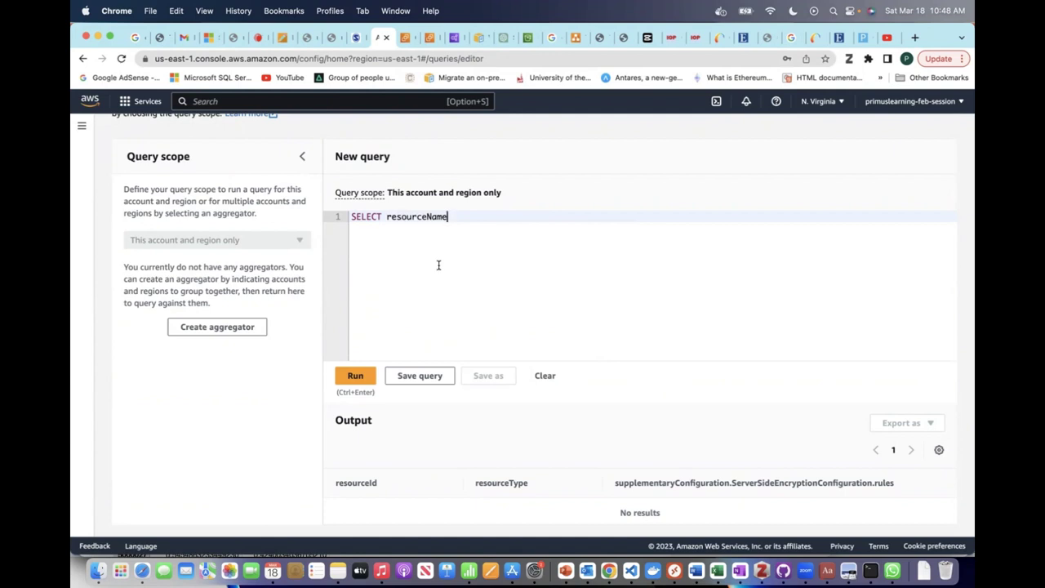
{"action": "type", "text": "RES"}
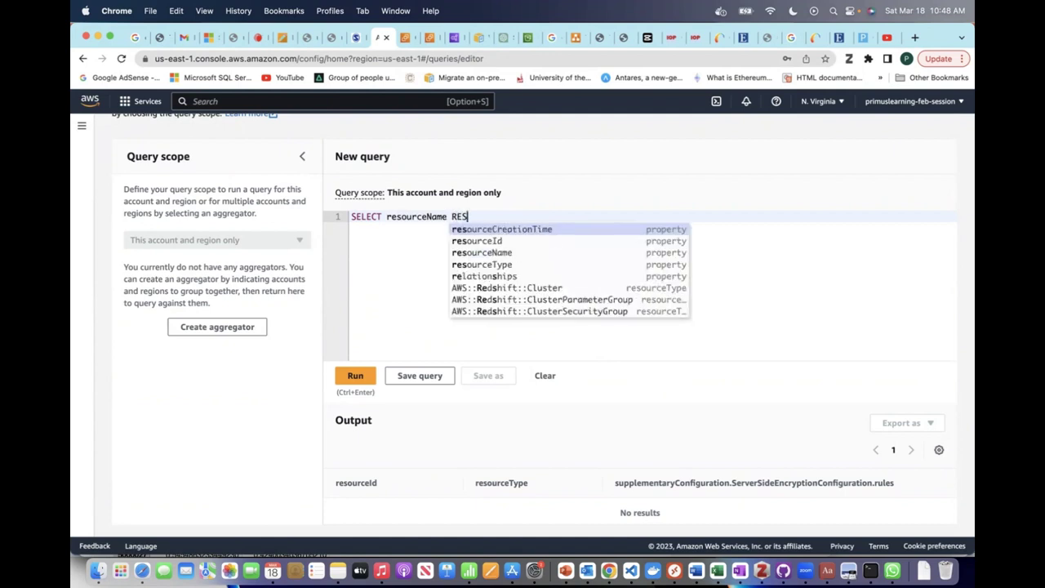
{"action": "left_click", "coordinate": [475, 241]}
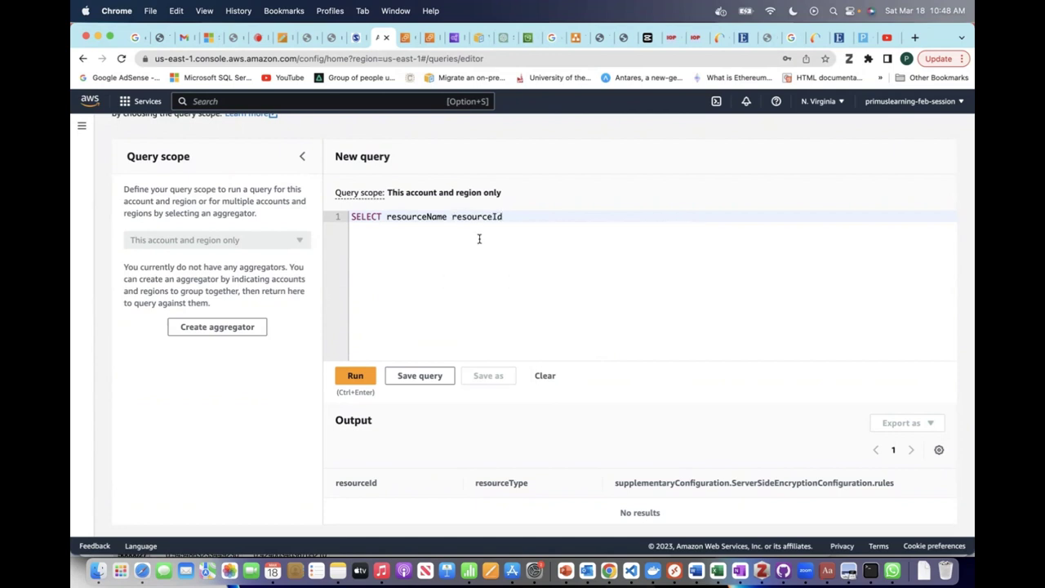
Add the properties resourceCreationTime and resourceType after resourceId in the SELECT query
{"action": "type", "text": "RESIY"}
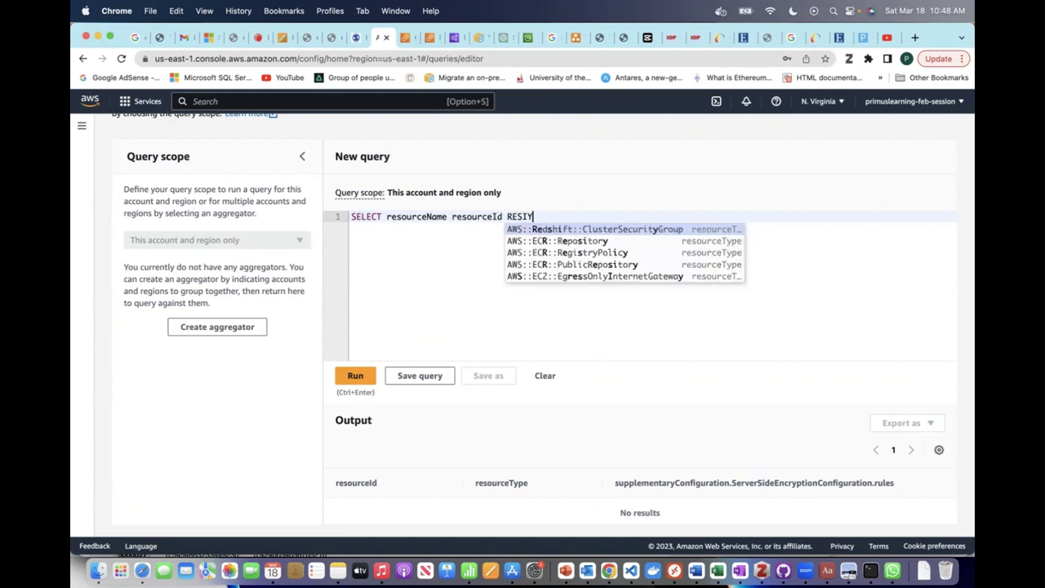
{"action": "type", "text": "R"}
{"action": "key", "text": "BackSpace"}
{"action": "key", "text": "BackSpace"}
{"action": "key", "text": "BackSpace"}
{"action": "key", "text": "BackSpace"}
{"action": "key", "text": "BackSpace"}
{"action": "key", "text": "BackSpace"}
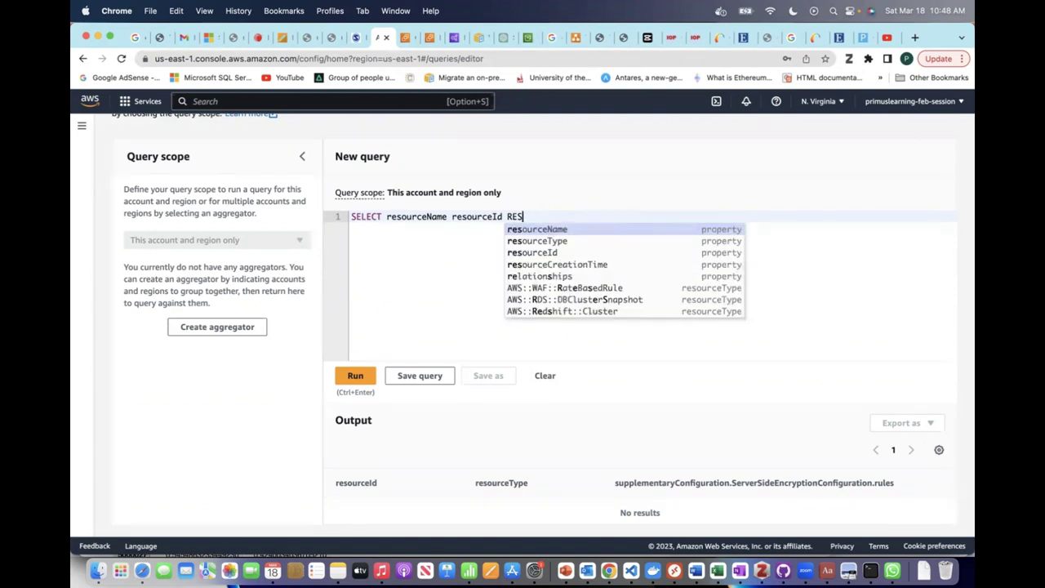
{"action": "type", "text": "resource"}
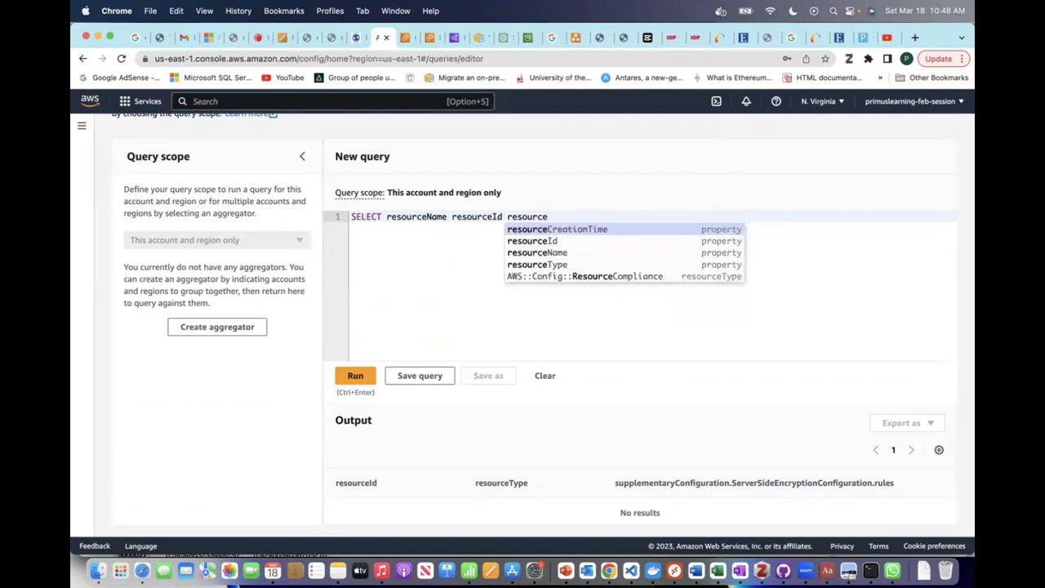
{"action": "left_click", "coordinate": [555, 229]}
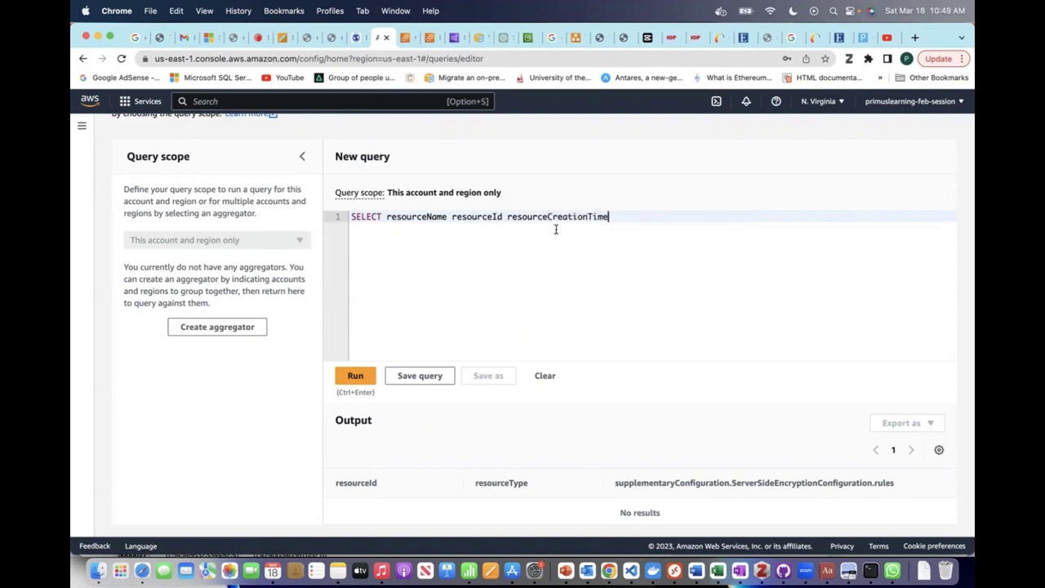
{"action": "type", "text": "resource"}
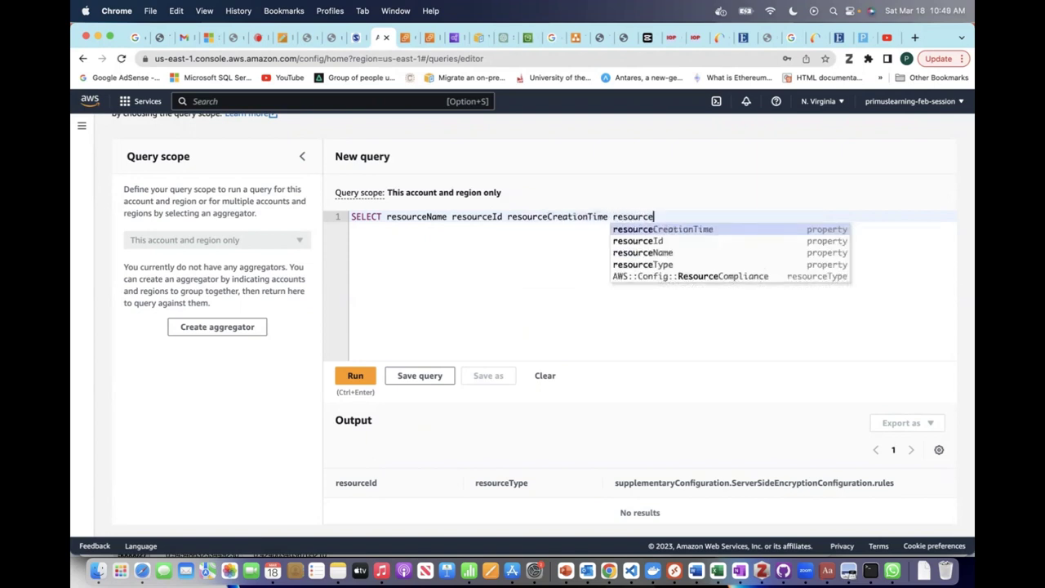
{"action": "left_click", "coordinate": [645, 262]}
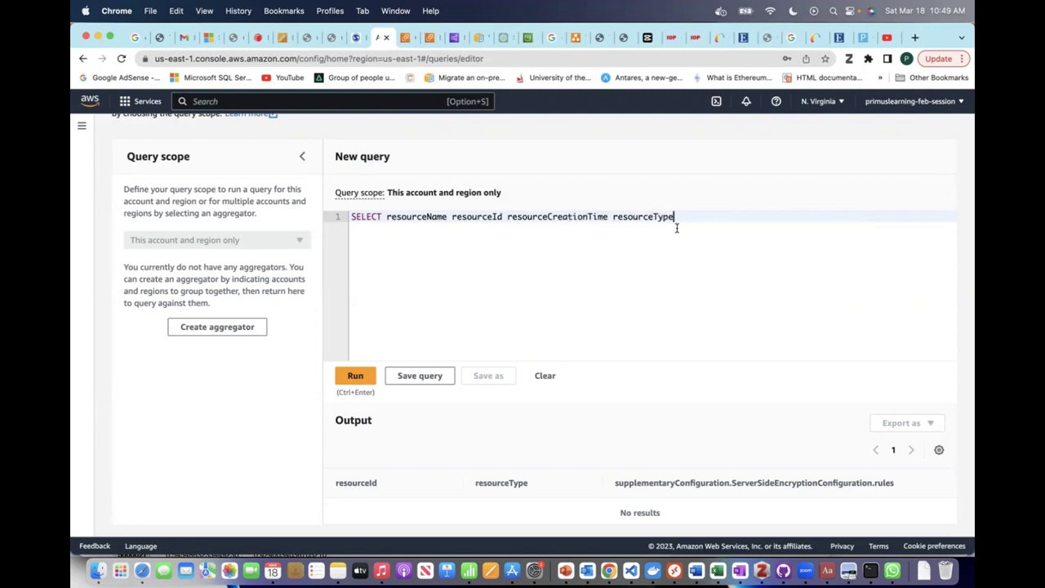
Run the handwritten SELECT query and check the result on the page
{"action": "left_click", "coordinate": [356, 376]}
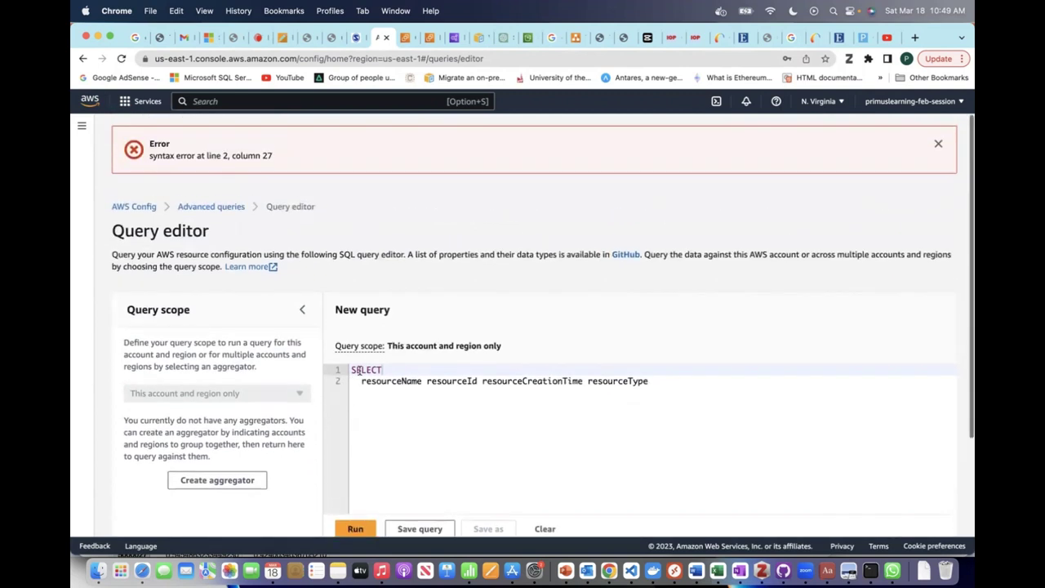
{"action": "scroll", "coordinate": [486, 396], "scroll_direction": "down", "scroll_amount": 2}
{"action": "scroll", "coordinate": [486, 396], "scroll_direction": "up", "scroll_amount": 2}
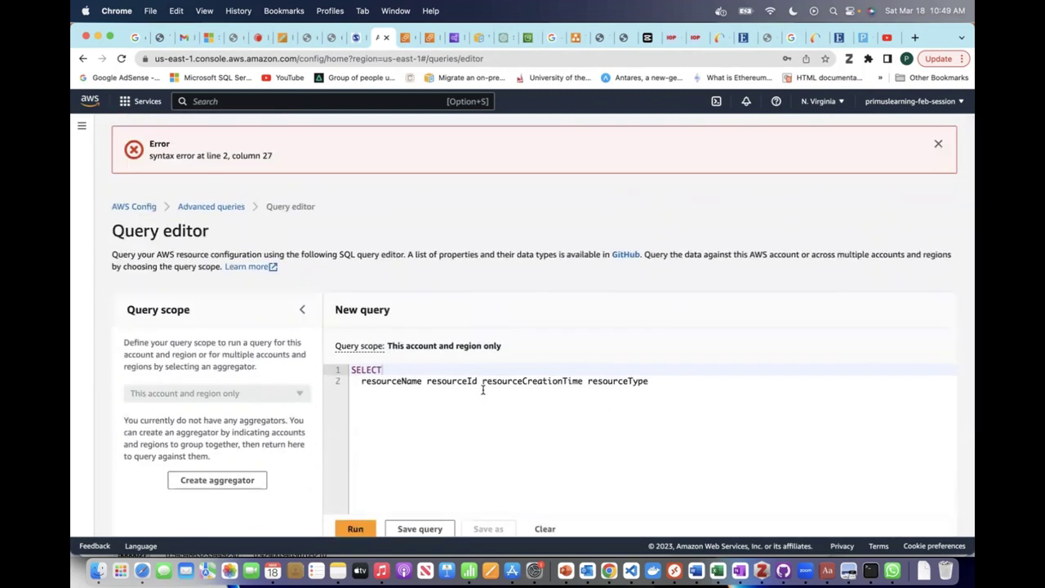
End the SELECT query with a semicolon after resourceType and try to run it again
{"action": "left_click", "coordinate": [683, 383]}
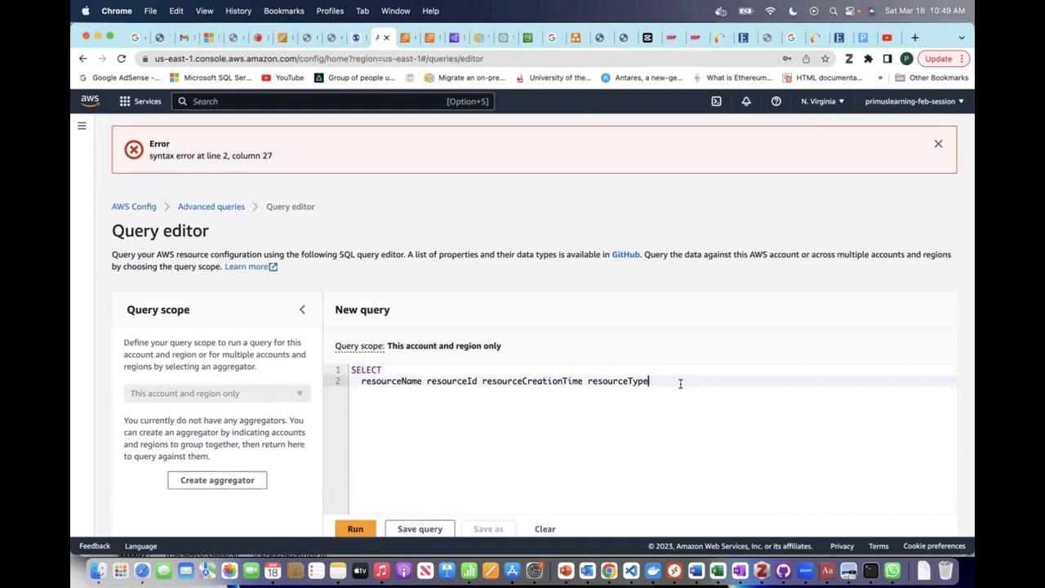
{"action": "type", "text": ";"}
{"action": "scroll", "coordinate": [497, 319], "scroll_direction": "down", "scroll_amount": 2}
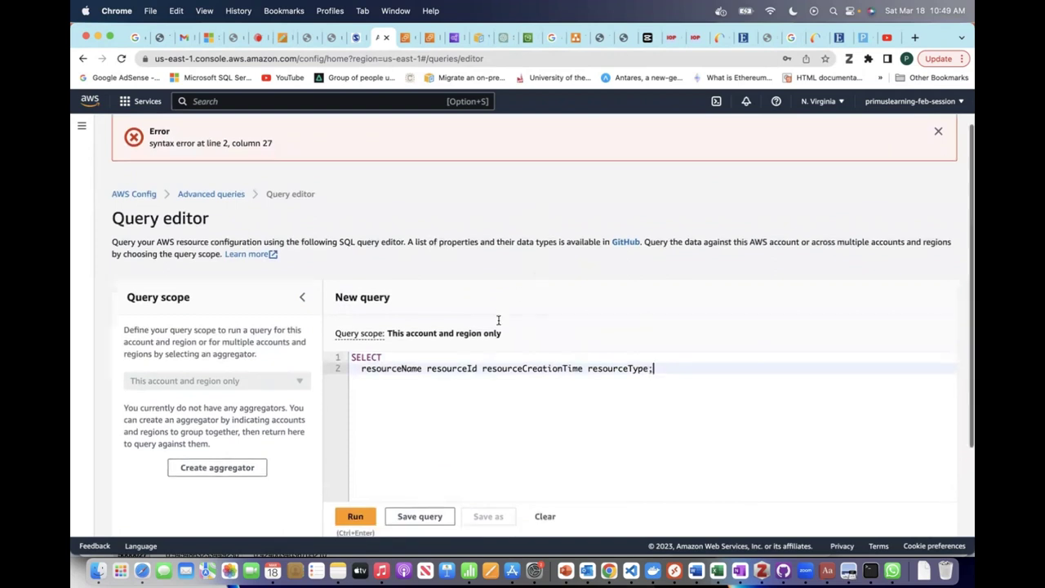
{"action": "left_click", "coordinate": [365, 401]}
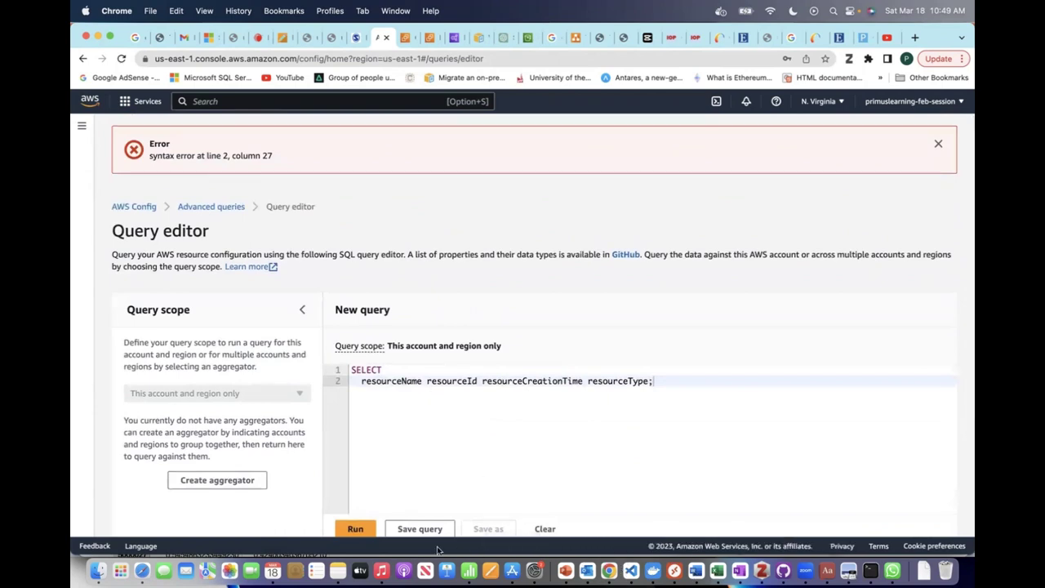
Check the syntax of the sample SELECT query at the start of the saved note in Notes, then return to the query editor
{"action": "left_click", "coordinate": [335, 570]}
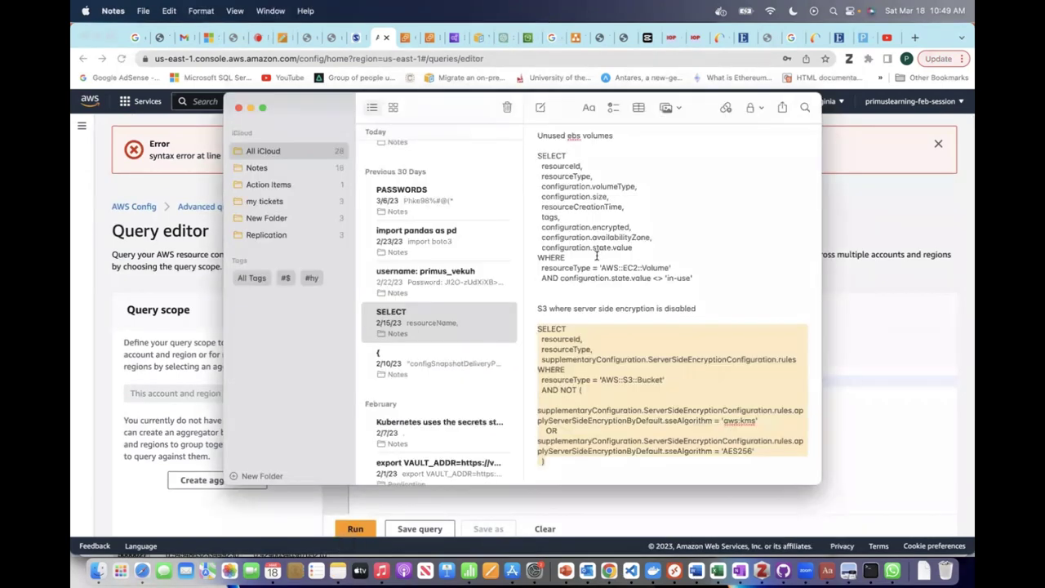
{"action": "scroll", "coordinate": [597, 255], "scroll_direction": "up", "scroll_amount": 5}
{"action": "scroll", "coordinate": [596, 255], "scroll_direction": "up", "scroll_amount": 10}
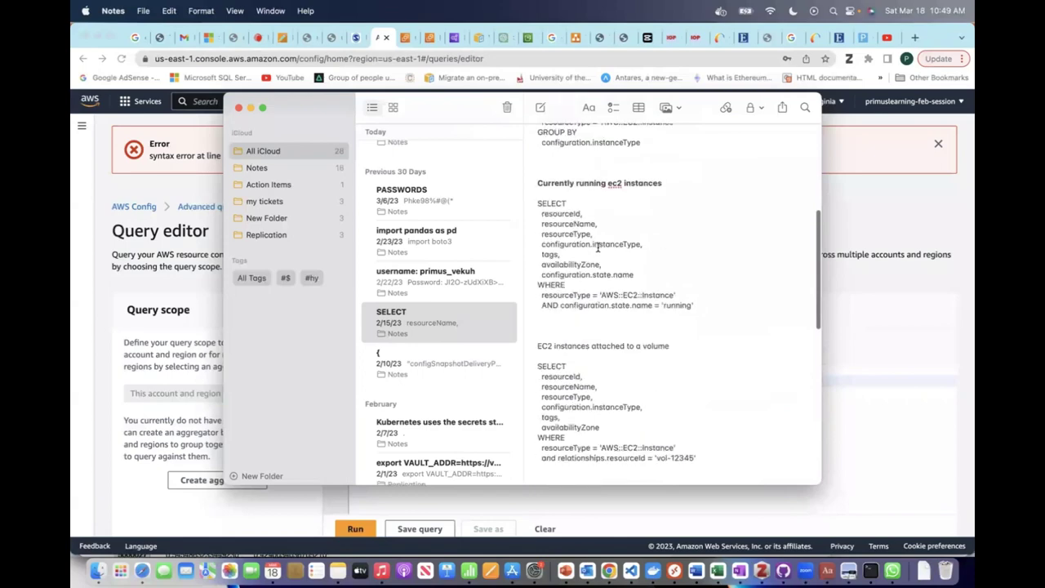
{"action": "scroll", "coordinate": [599, 244], "scroll_direction": "up", "scroll_amount": 4}
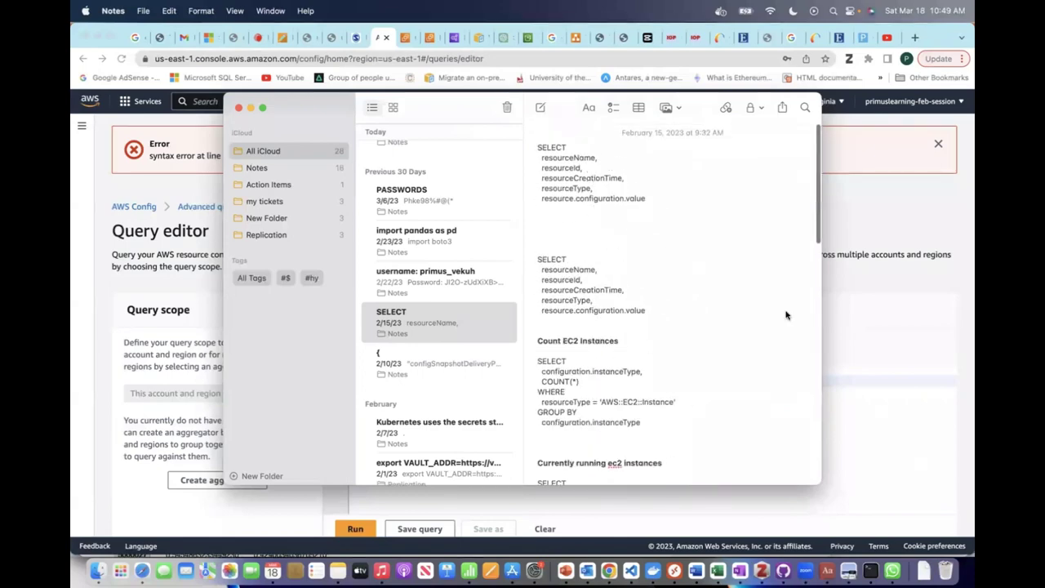
{"action": "left_click", "coordinate": [871, 269]}
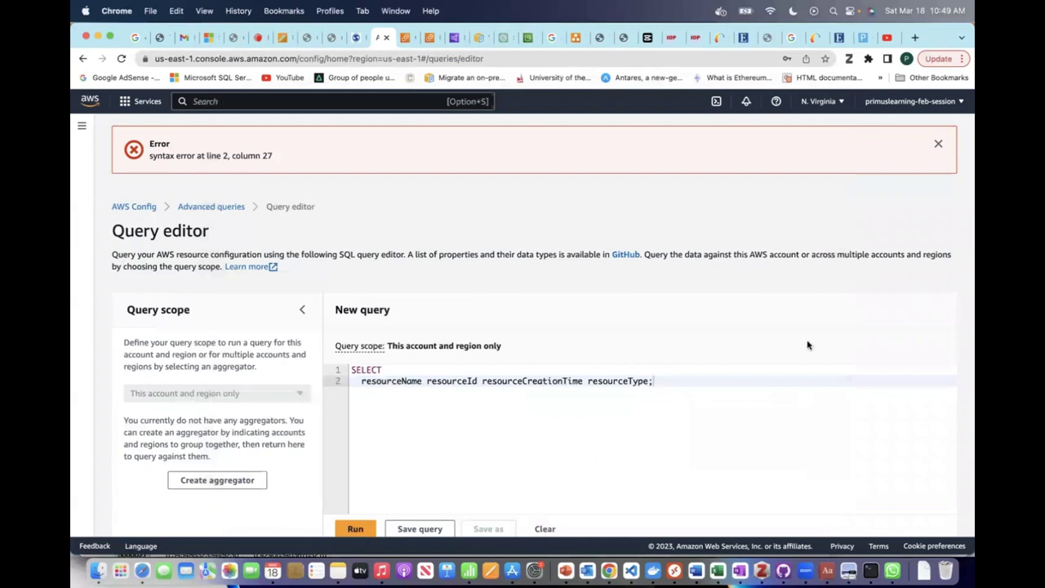
Separate resourceName, resourceId, resourceCreationTime and resourceType with commas, then run the query and review its output
{"action": "left_click", "coordinate": [423, 381]}
{"action": "type", "text": ","}
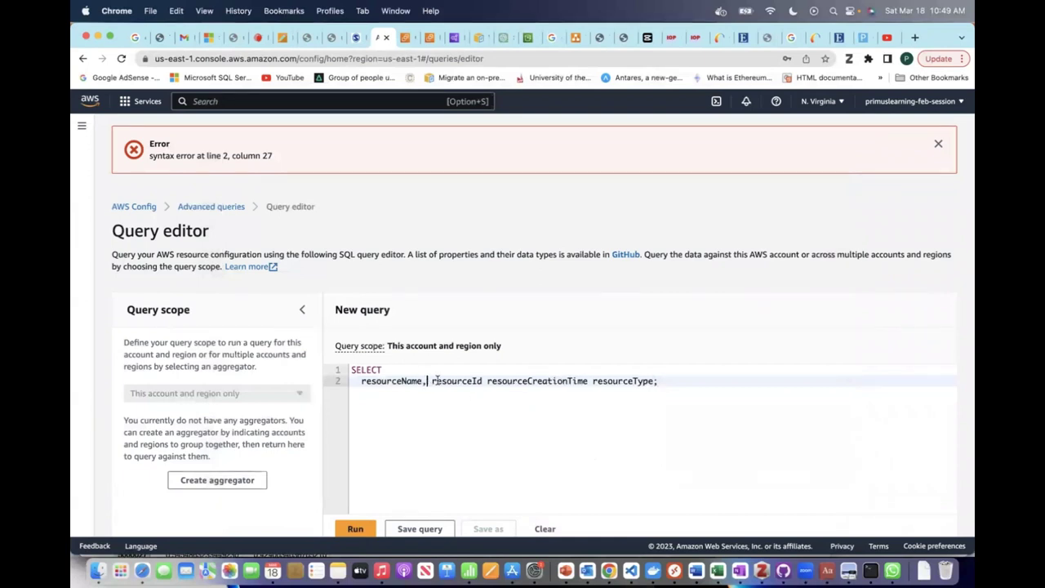
{"action": "left_click", "coordinate": [482, 381]}
{"action": "type", "text": ","}
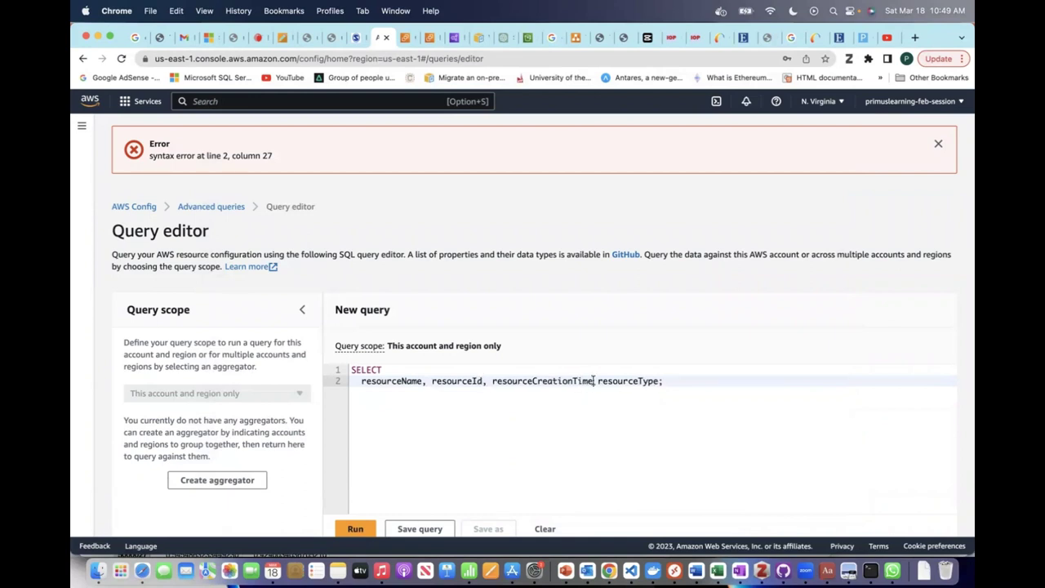
{"action": "left_click", "coordinate": [593, 380]}
{"action": "type", "text": ","}
{"action": "left_click", "coordinate": [355, 529]}
{"action": "scroll", "coordinate": [479, 429], "scroll_direction": "down", "scroll_amount": 4}
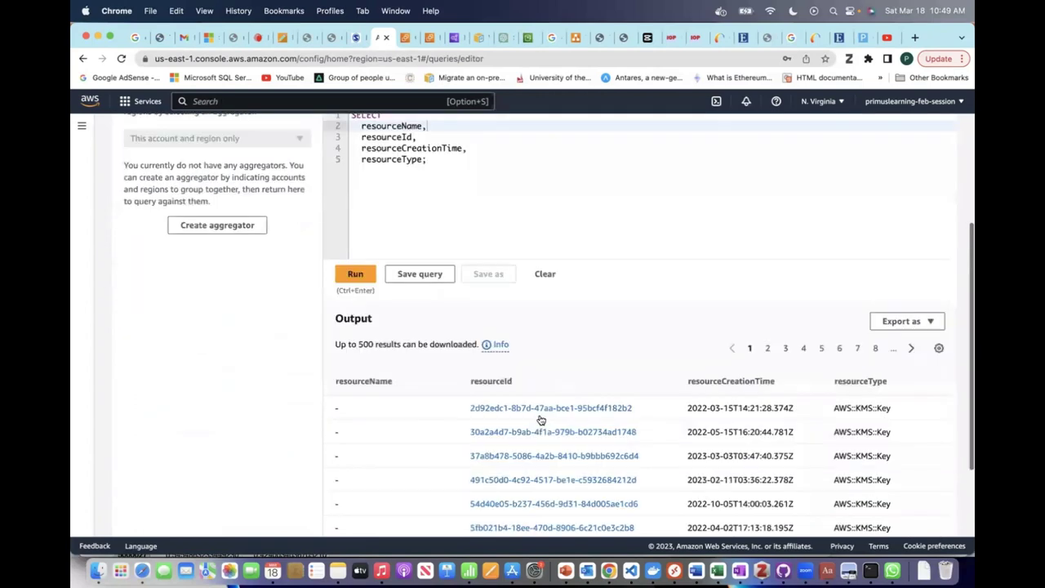
{"action": "scroll", "coordinate": [541, 417], "scroll_direction": "up", "scroll_amount": 3}
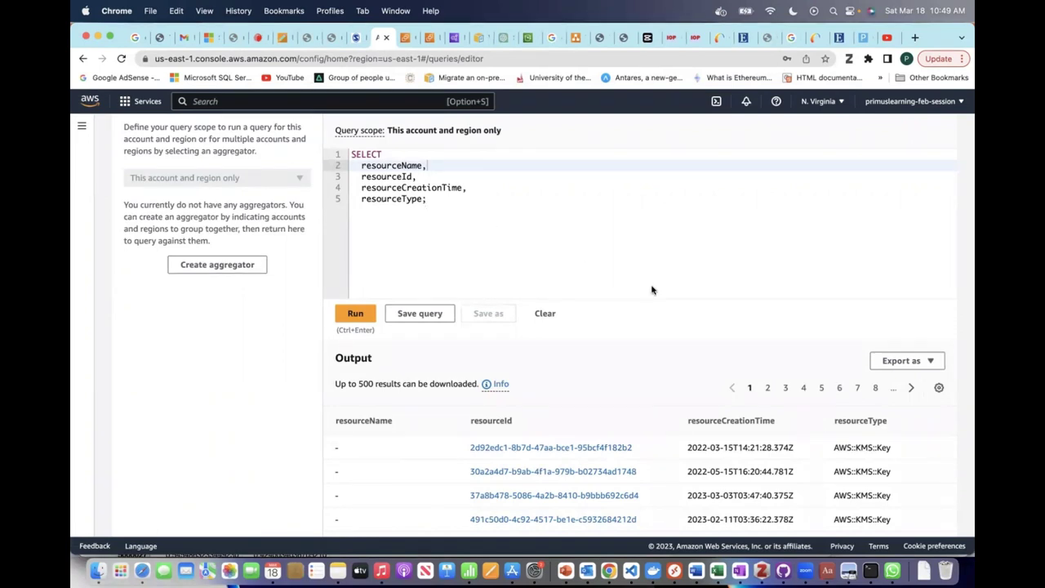
{"action": "scroll", "coordinate": [665, 475], "scroll_direction": "down", "scroll_amount": 1}
{"action": "scroll", "coordinate": [665, 475], "scroll_direction": "down", "scroll_amount": 4}
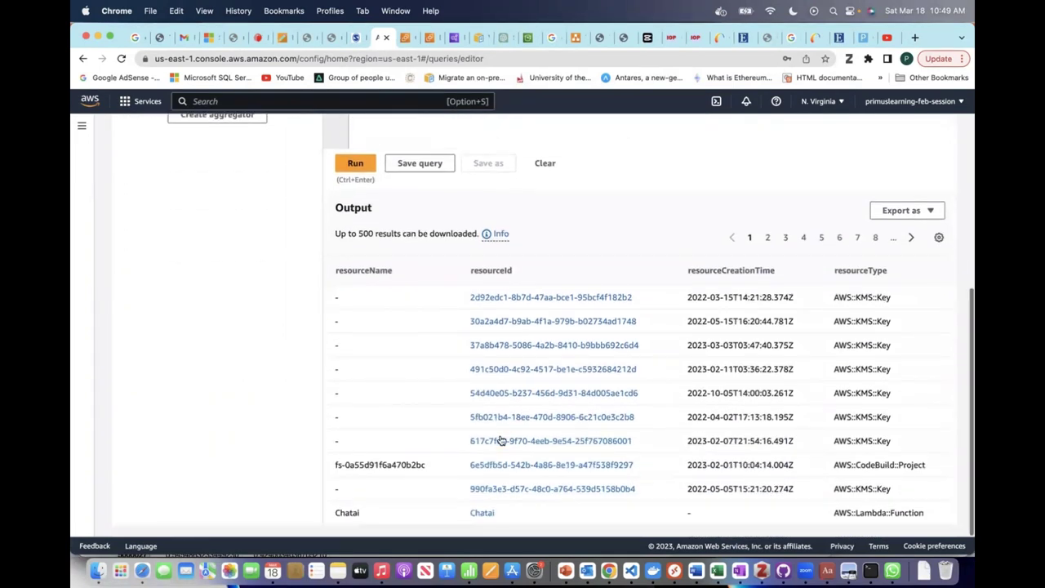
Open the query editor's Learn more documentation and read through the Advanced Queries features, limitations and region support
{"action": "scroll", "coordinate": [553, 382], "scroll_direction": "up", "scroll_amount": 8}
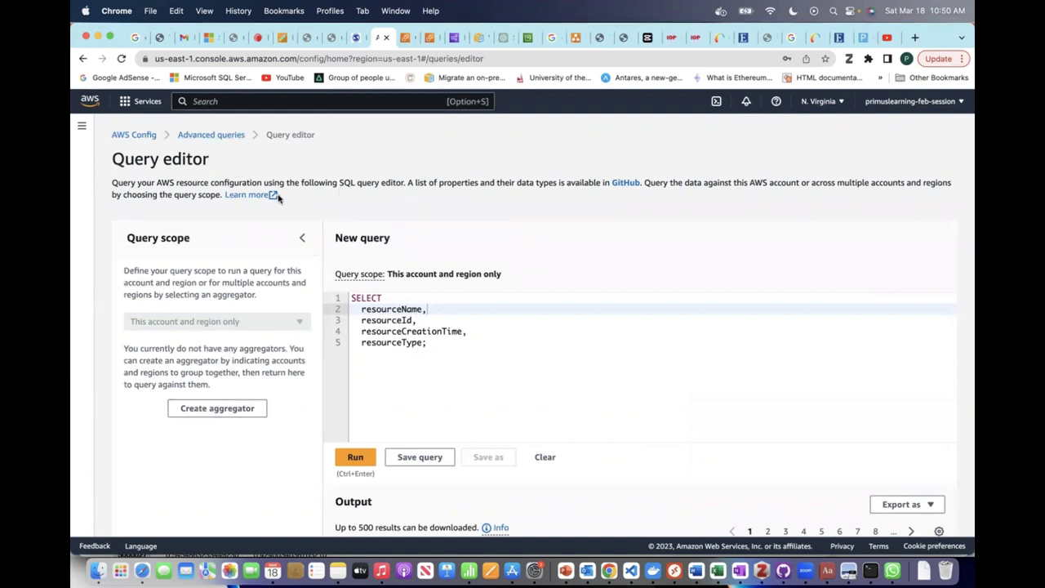
{"action": "left_click", "coordinate": [249, 195]}
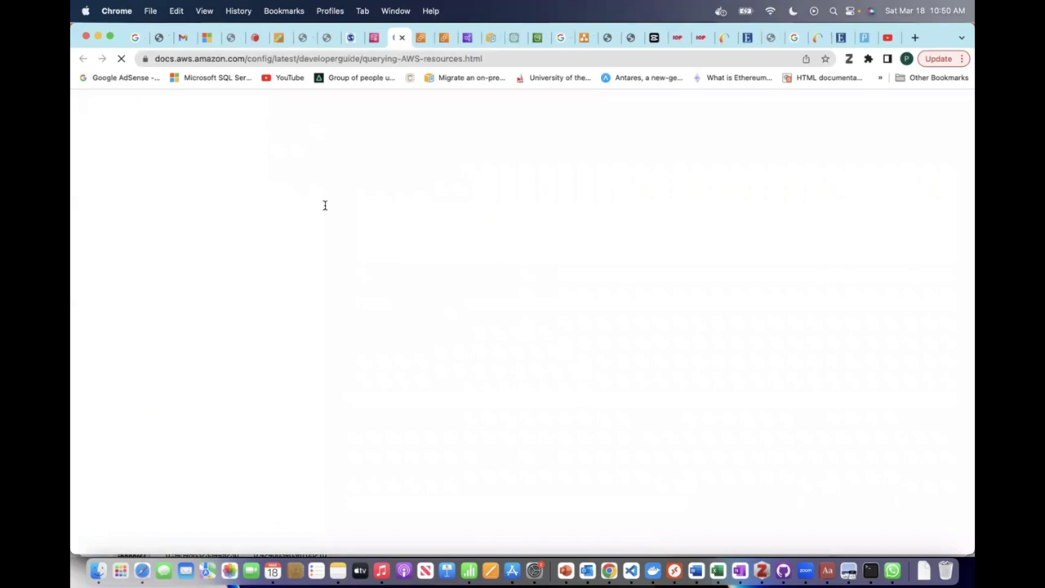
{"action": "scroll", "coordinate": [376, 281], "scroll_direction": "down", "scroll_amount": 10}
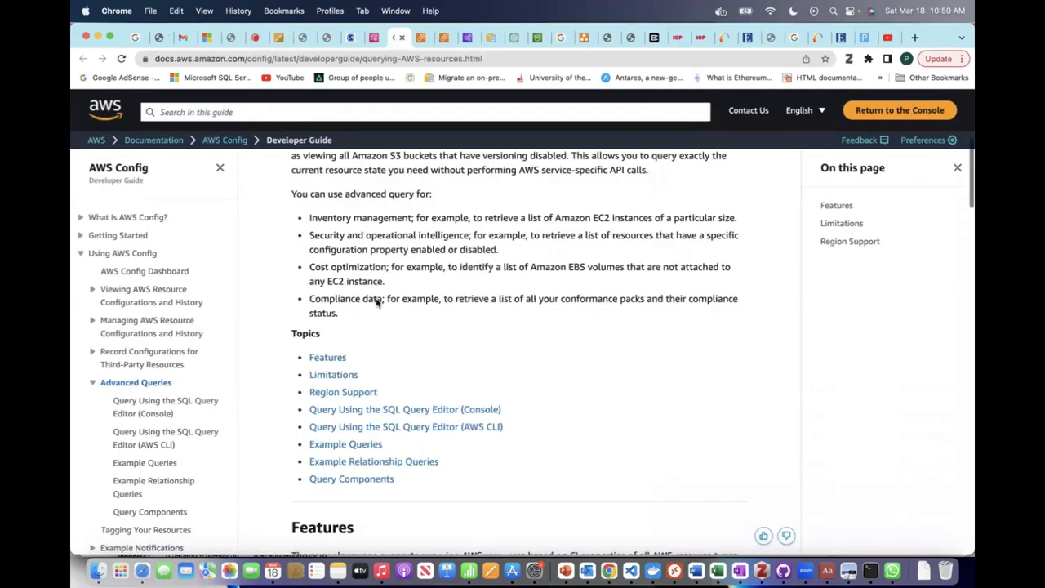
{"action": "scroll", "coordinate": [378, 304], "scroll_direction": "down", "scroll_amount": 15}
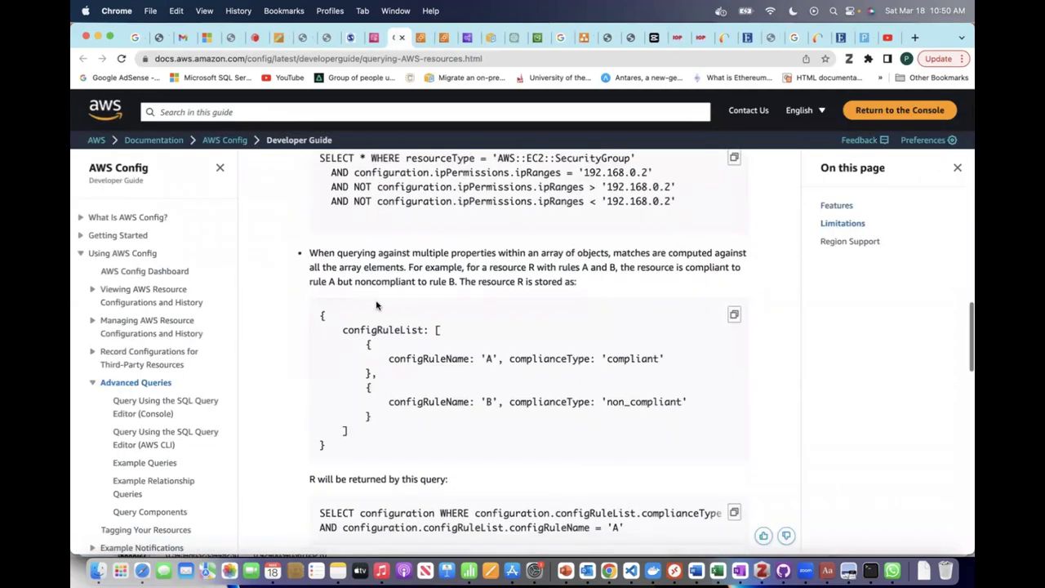
{"action": "scroll", "coordinate": [377, 302], "scroll_direction": "down", "scroll_amount": 15}
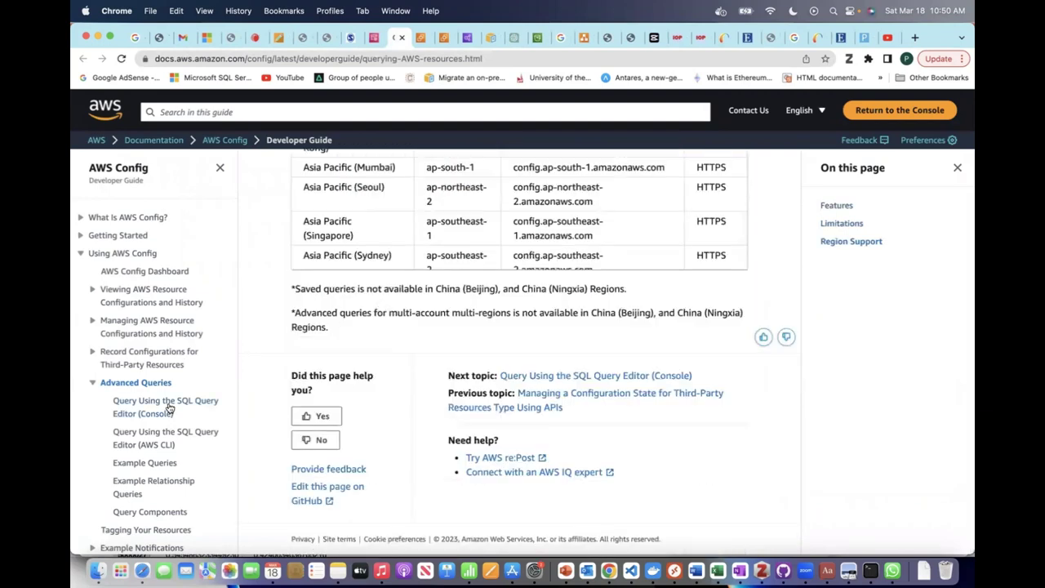
Open the guide page Query Using the SQL Query Editor (Console) and read how to create a custom query
{"action": "left_click", "coordinate": [166, 403]}
{"action": "scroll", "coordinate": [493, 392], "scroll_direction": "down", "scroll_amount": 15}
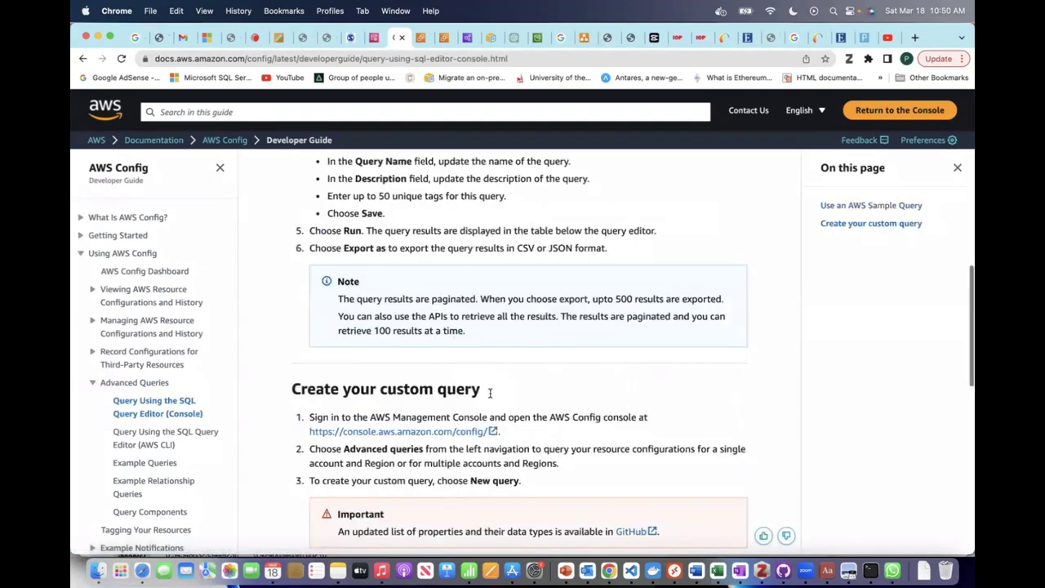
{"action": "scroll", "coordinate": [493, 394], "scroll_direction": "up", "scroll_amount": 8}
{"action": "scroll", "coordinate": [493, 397], "scroll_direction": "down", "scroll_amount": 5}
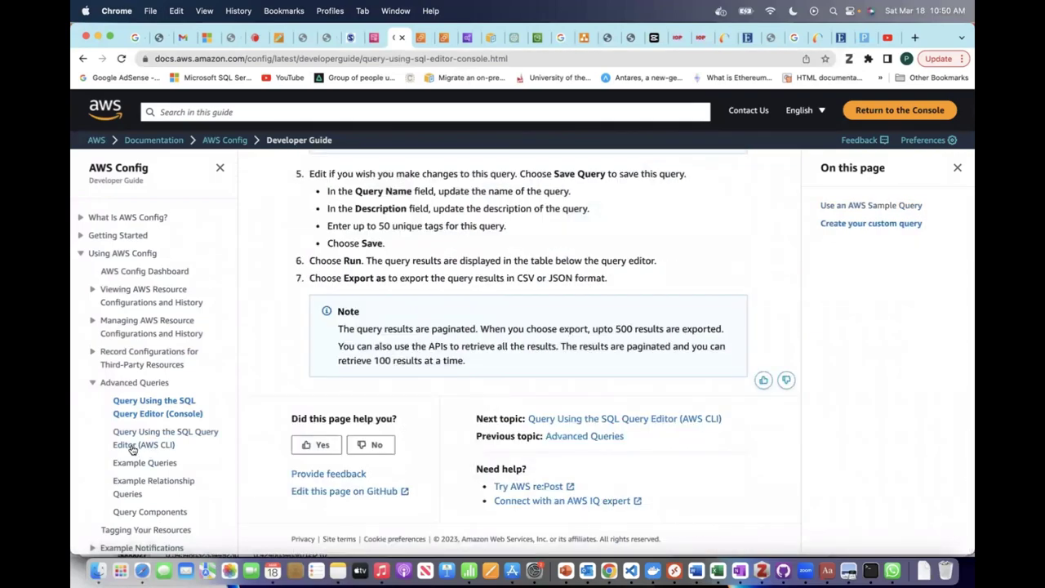
Open the guide page Query Using the SQL Query Editor (AWS CLI) and examine its configservice commands
{"action": "left_click", "coordinate": [133, 444]}
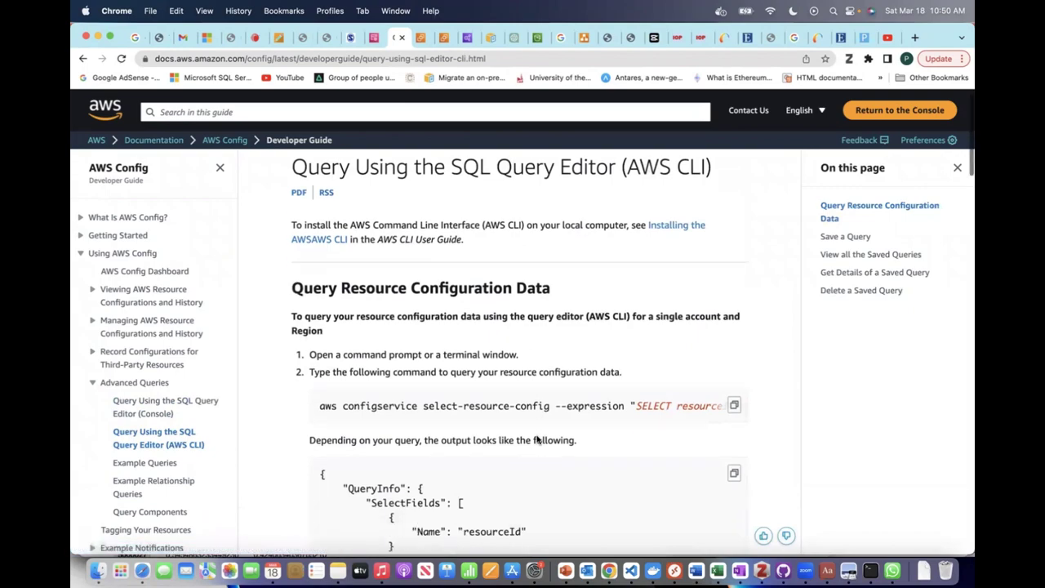
{"action": "scroll", "coordinate": [327, 425], "scroll_direction": "down", "scroll_amount": 6}
{"action": "scroll", "coordinate": [343, 409], "scroll_direction": "up", "scroll_amount": 6}
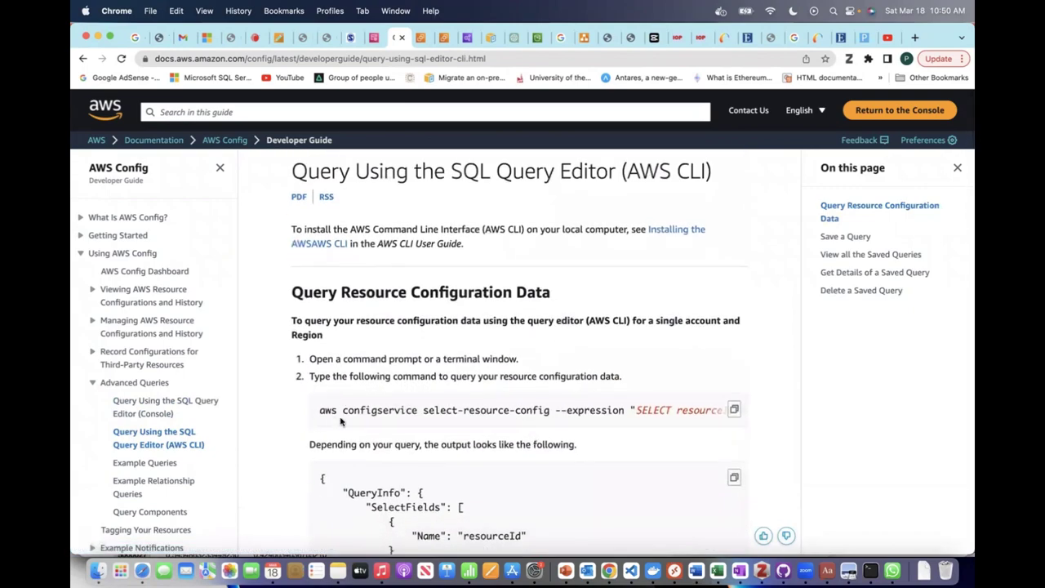
{"action": "scroll", "coordinate": [464, 445], "scroll_direction": "down", "scroll_amount": 1}
{"action": "scroll", "coordinate": [464, 445], "scroll_direction": "down", "scroll_amount": 6}
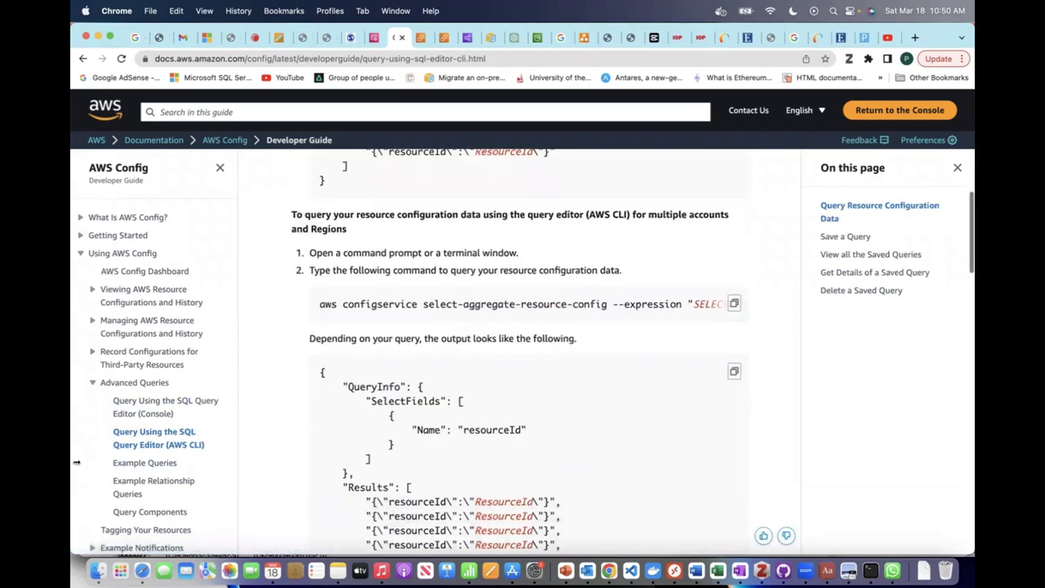
Open the Example Queries page and highlight the query listing all EC2 instances with AMI ID ami-12345, viewing its sample results
{"action": "left_click", "coordinate": [137, 460]}
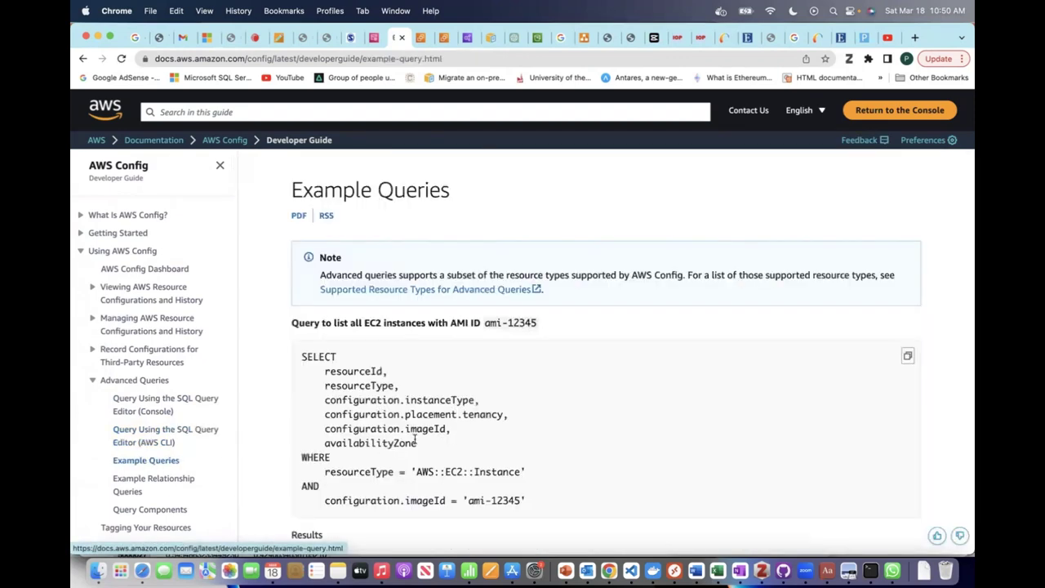
{"action": "scroll", "coordinate": [420, 432], "scroll_direction": "down", "scroll_amount": 5}
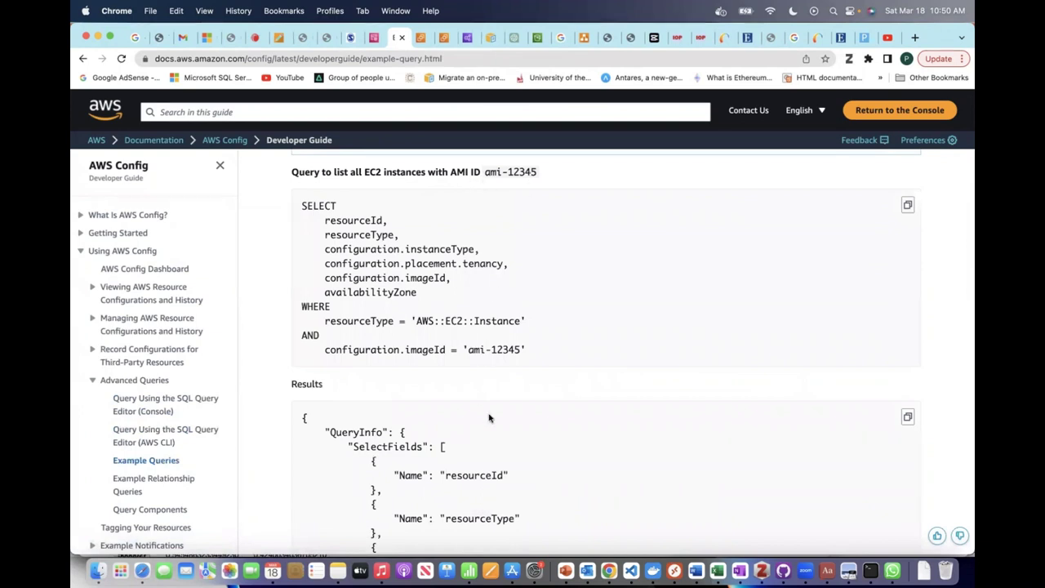
{"action": "left_click_drag", "start_coordinate": [527, 353], "coordinate": [261, 191]}
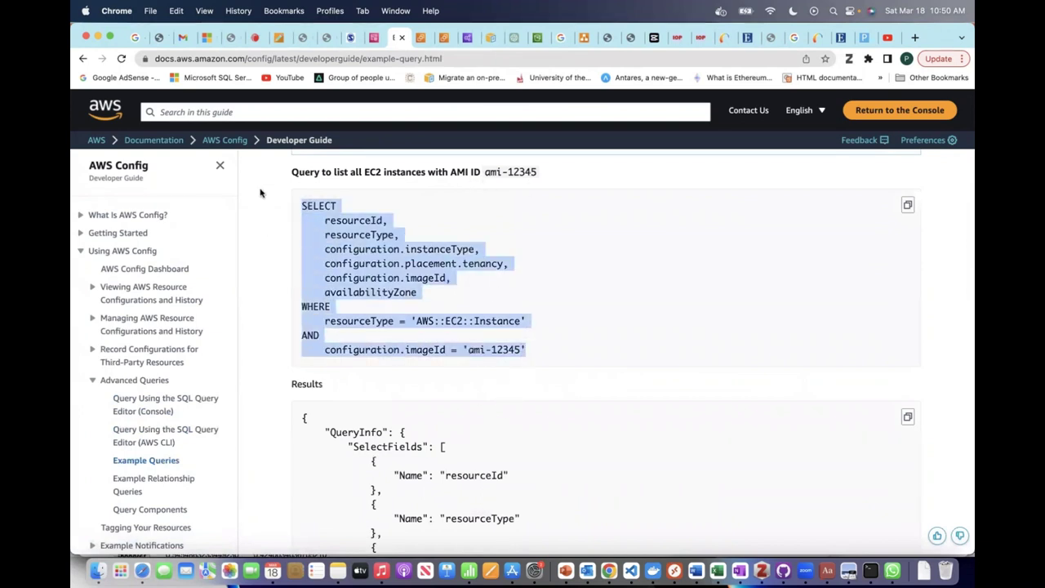
{"action": "scroll", "coordinate": [542, 303], "scroll_direction": "down", "scroll_amount": 5}
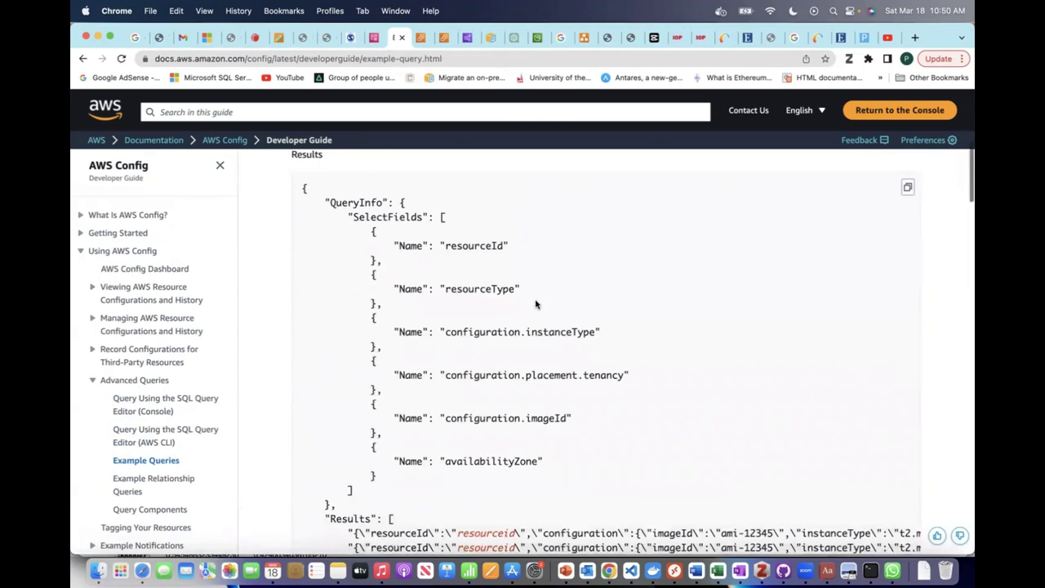
{"action": "scroll", "coordinate": [534, 303], "scroll_direction": "up", "scroll_amount": 1}
Read the remaining example queries, from the resource count by compliance status to the end of the page
{"action": "scroll", "coordinate": [527, 311], "scroll_direction": "down", "scroll_amount": 5}
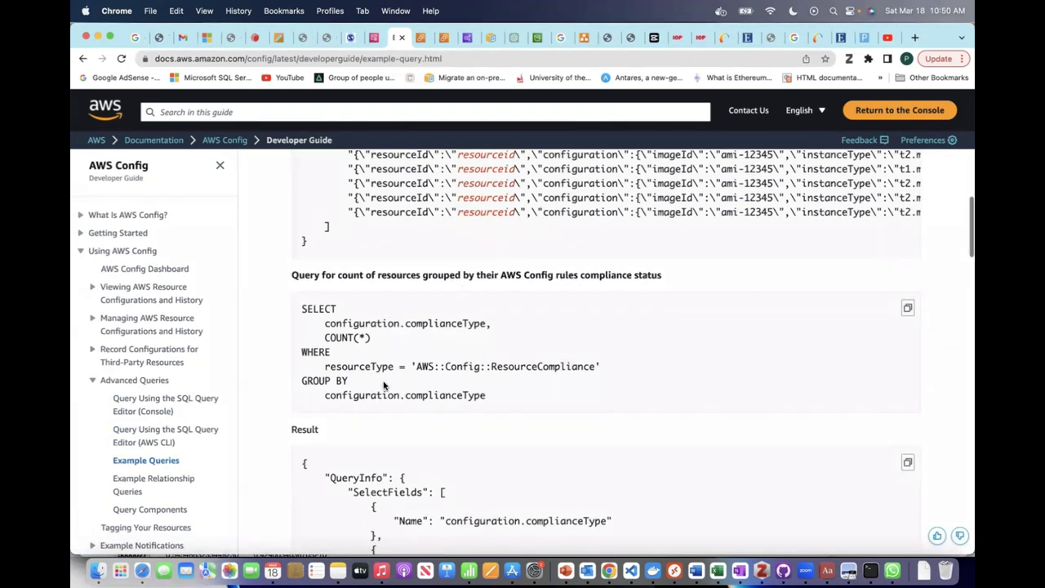
{"action": "scroll", "coordinate": [392, 375], "scroll_direction": "down", "scroll_amount": 2}
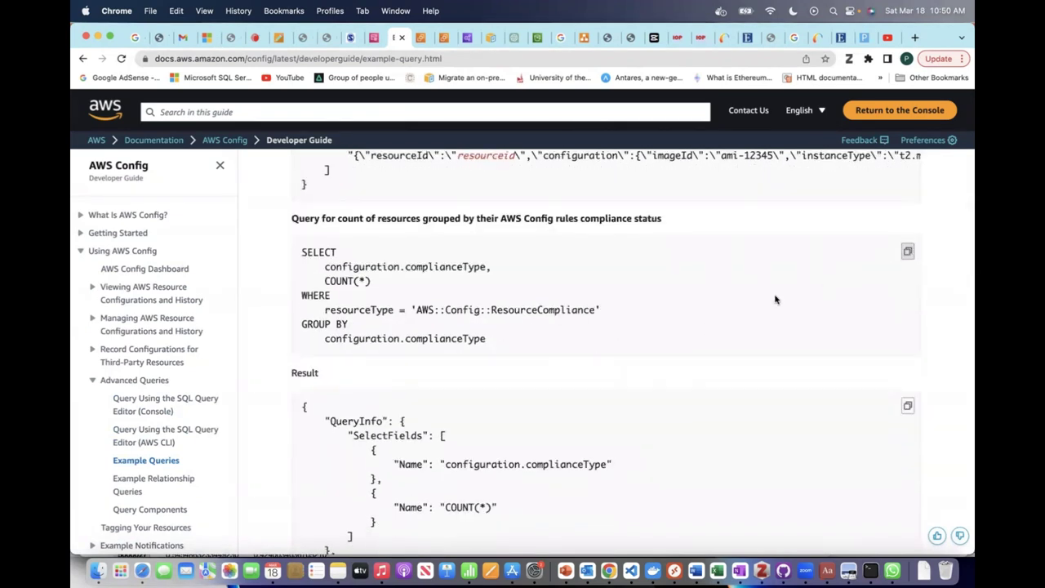
{"action": "scroll", "coordinate": [420, 392], "scroll_direction": "down", "scroll_amount": 5}
{"action": "scroll", "coordinate": [413, 368], "scroll_direction": "up", "scroll_amount": 3}
{"action": "scroll", "coordinate": [416, 360], "scroll_direction": "down", "scroll_amount": 15}
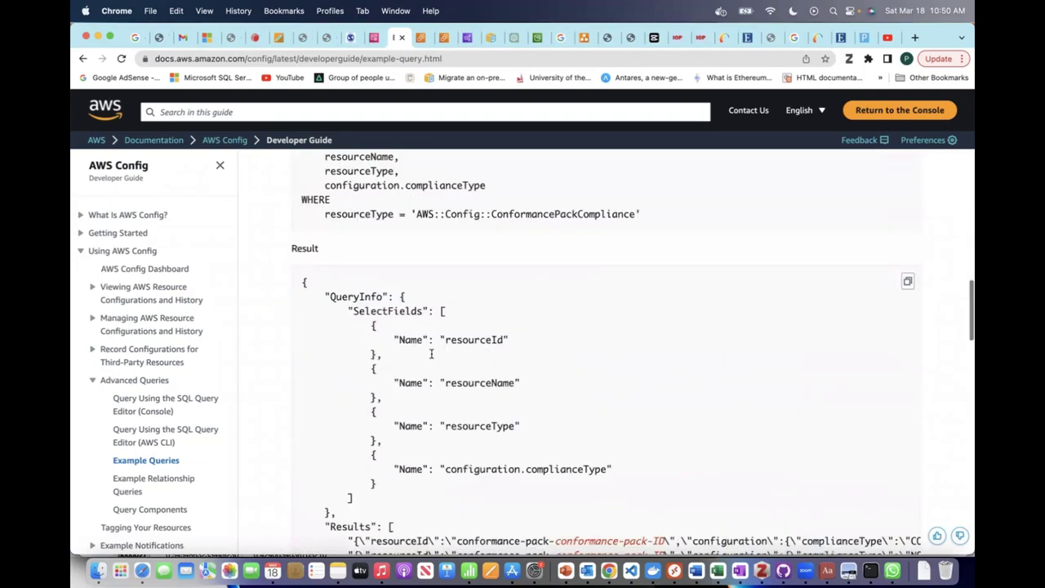
{"action": "scroll", "coordinate": [425, 372], "scroll_direction": "down", "scroll_amount": 10}
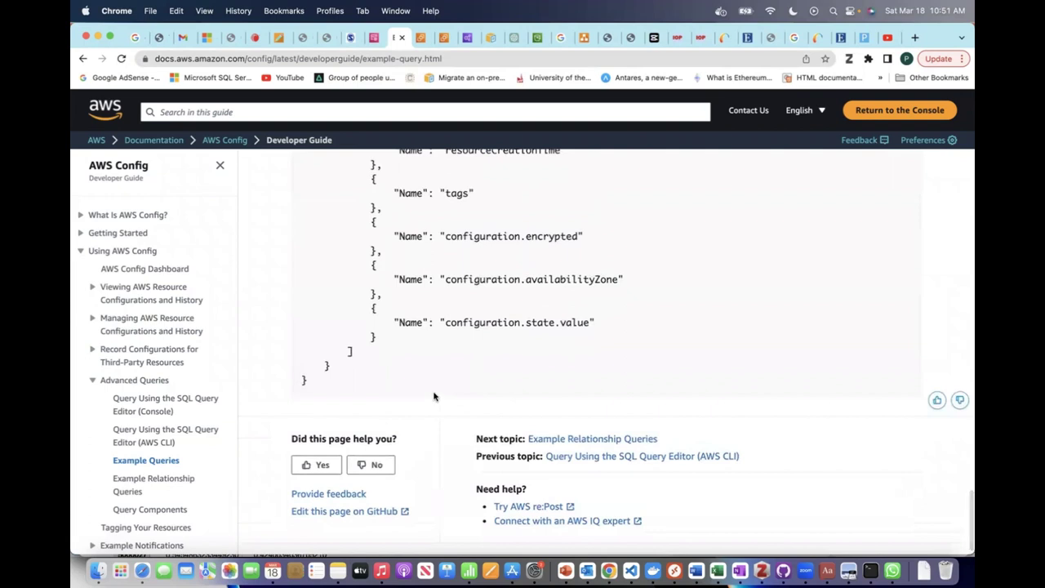
{"action": "scroll", "coordinate": [433, 395], "scroll_direction": "down", "scroll_amount": 2}
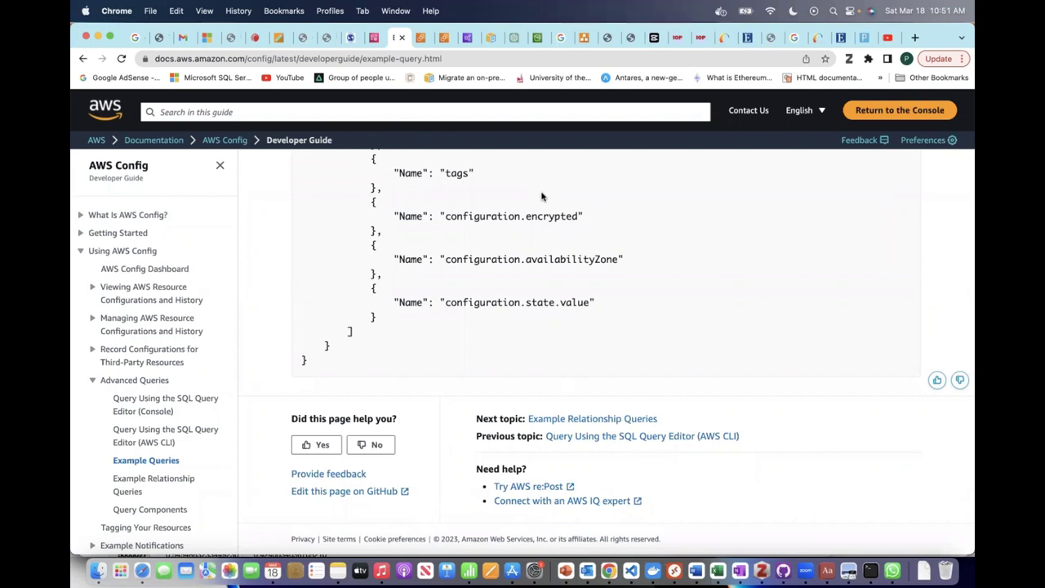
Switch to the open EC2 console page listing the running instances
{"action": "left_click", "coordinate": [418, 39]}
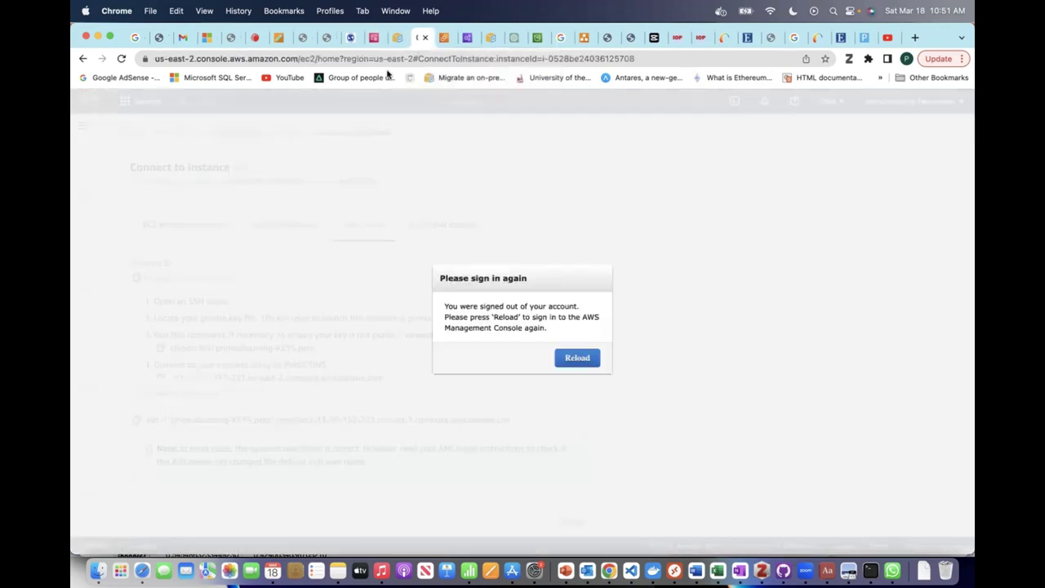
{"action": "left_click", "coordinate": [443, 39]}
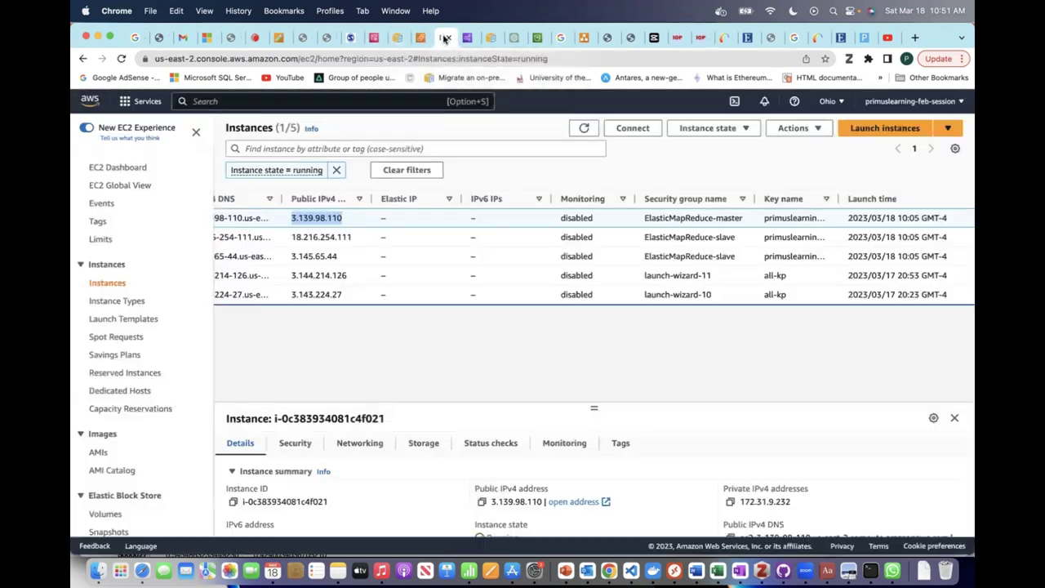